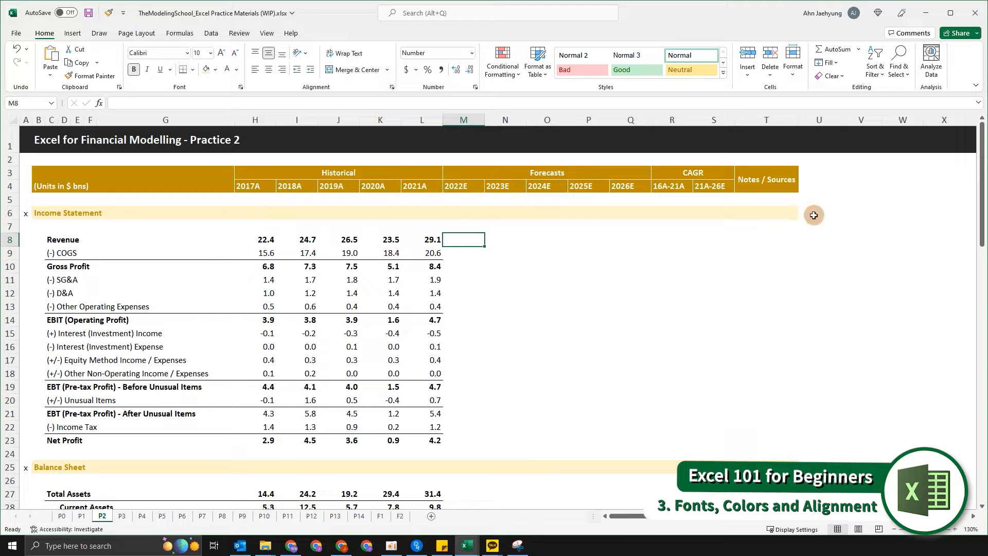
# Compare the formatted P1 sheet with the P2 practice sheet, scrolling through P2's statements.
pyautogui.click(81, 516)
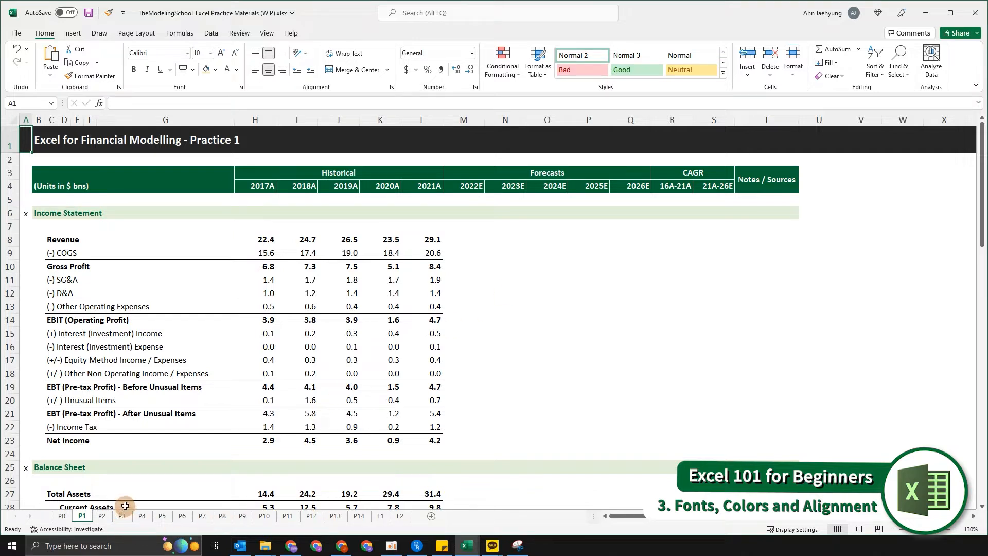
pyautogui.click(101, 516)
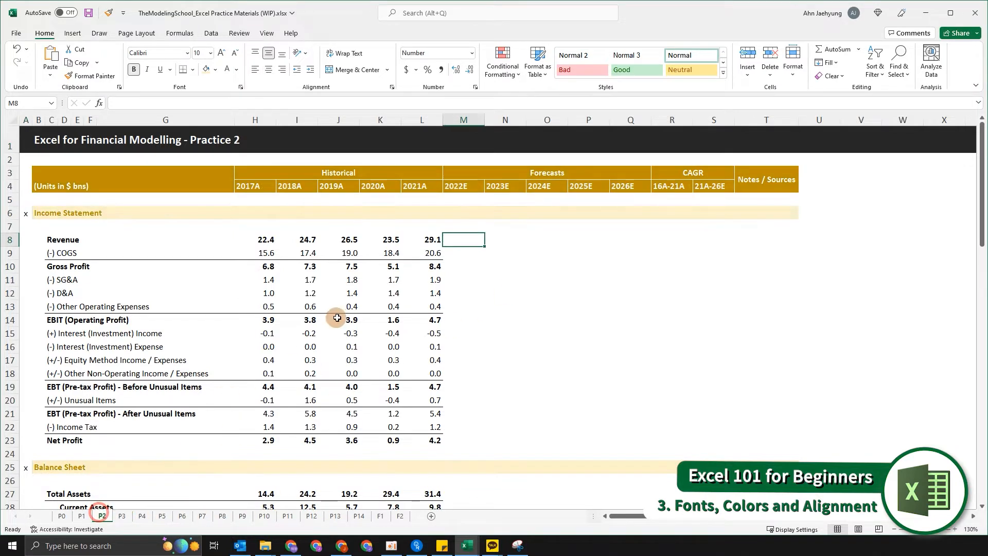
pyautogui.scroll(-4, 275, 273)
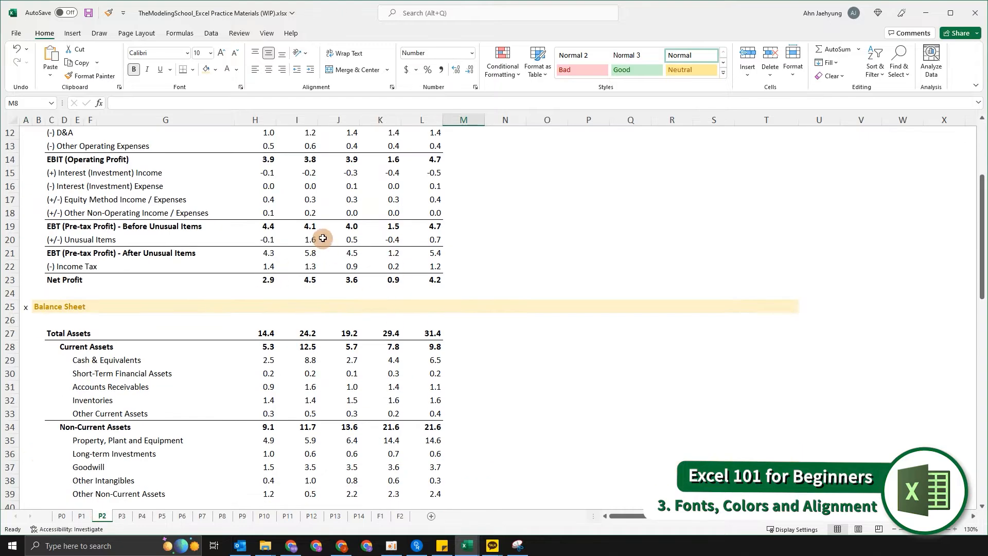
pyautogui.scroll(-7, 339, 273)
pyautogui.scroll(-5, 355, 303)
pyautogui.scroll(4, 361, 311)
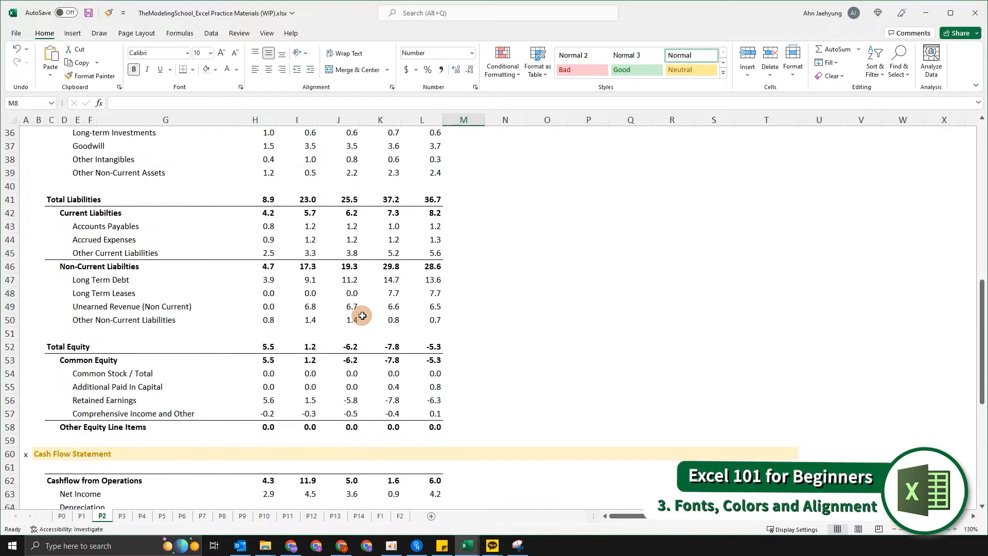
pyautogui.scroll(11, 363, 316)
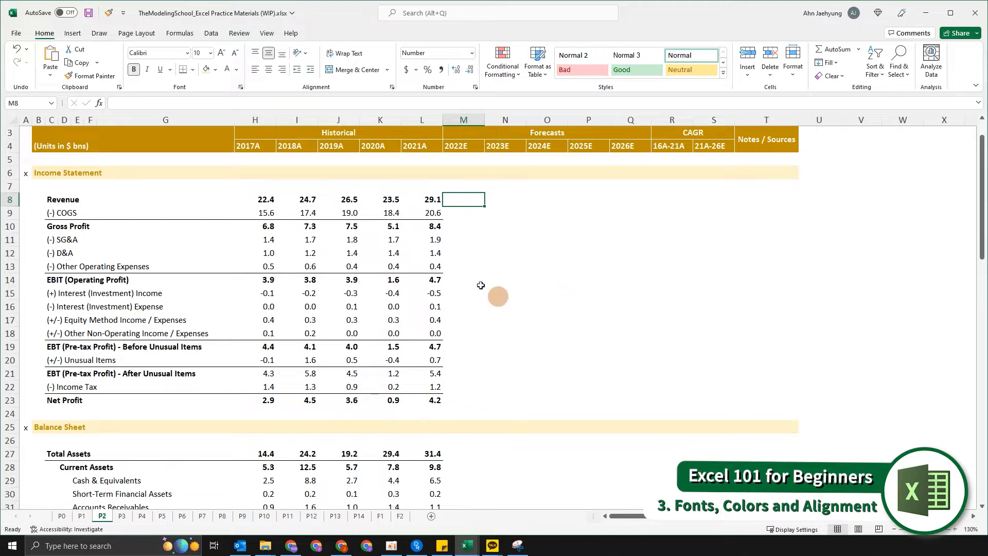
pyautogui.scroll(1, 419, 255)
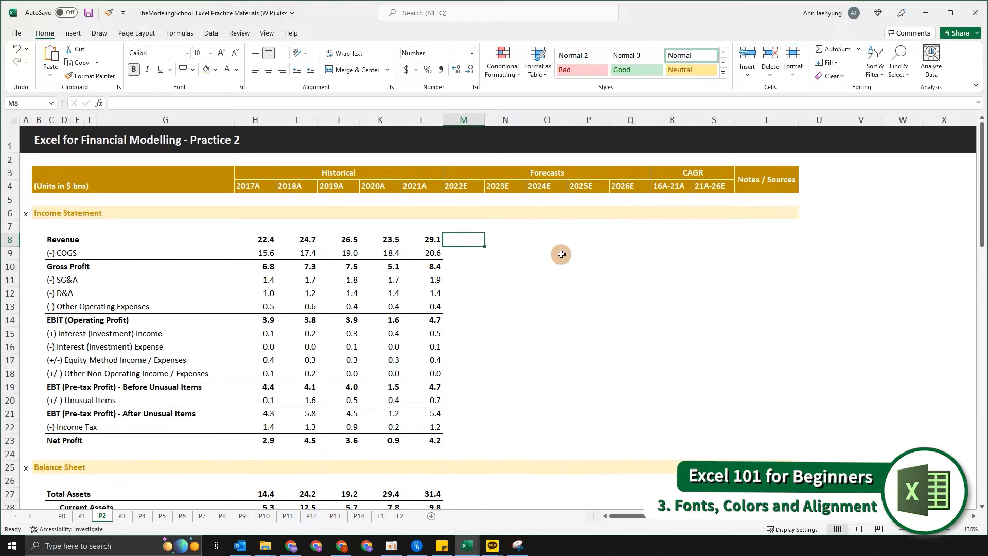
pyautogui.click(755, 256)
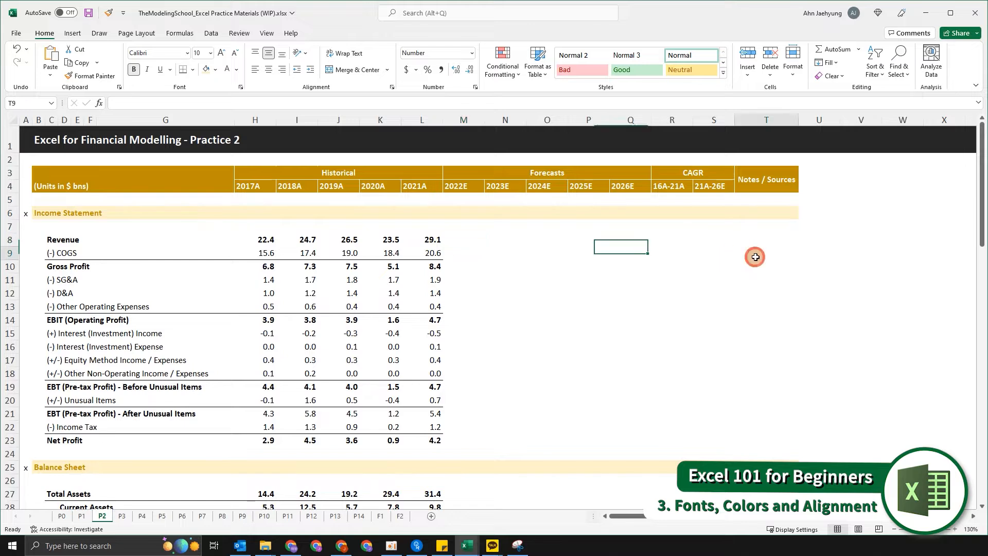
pyautogui.click(771, 231)
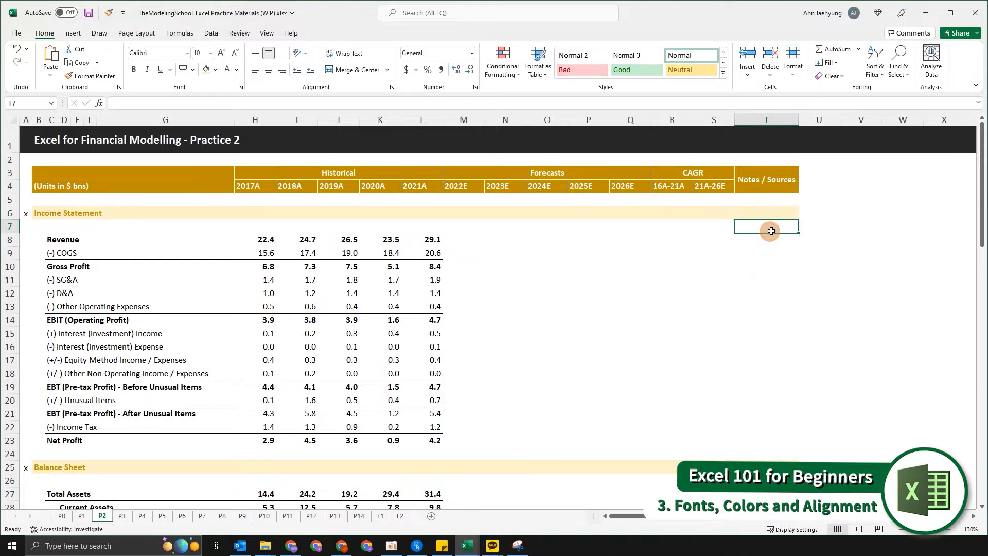
pyautogui.press('Up')
pyautogui.press('Up')
pyautogui.press('Up')
pyautogui.press('Left')
pyautogui.press('Left')
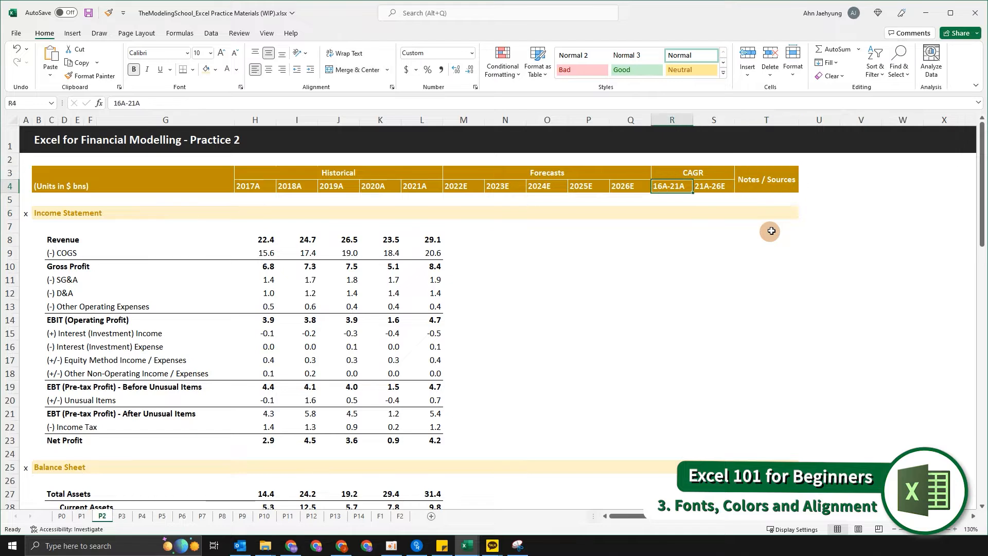
pyautogui.press('Right')
pyautogui.press('Right')
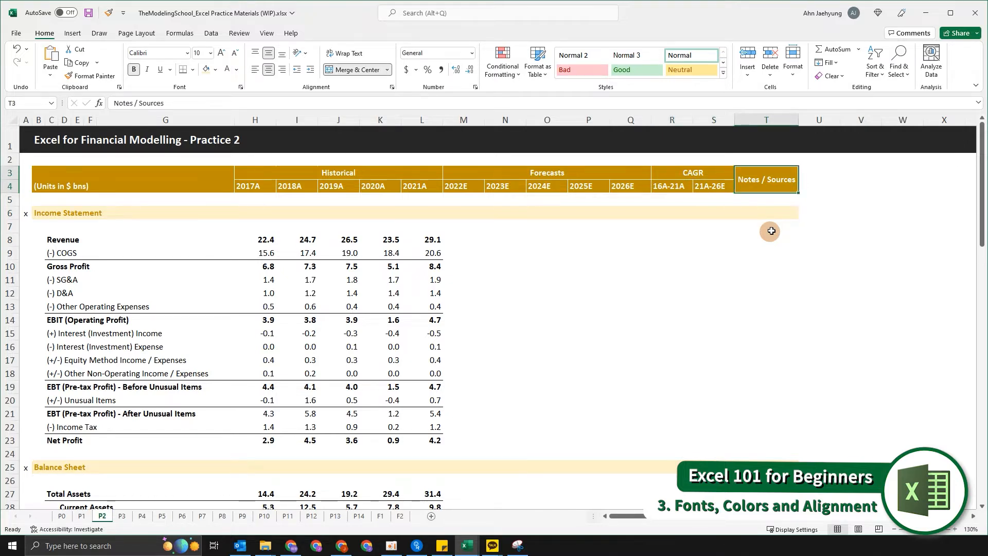
pyautogui.hotkey('shift', 'Left')
pyautogui.hotkey('shift', 'Left')
pyautogui.hotkey('shift', 'Left')
pyautogui.hotkey('shift', 'Left')
pyautogui.hotkey('shift', 'Left')
pyautogui.hotkey('shift', 'Left')
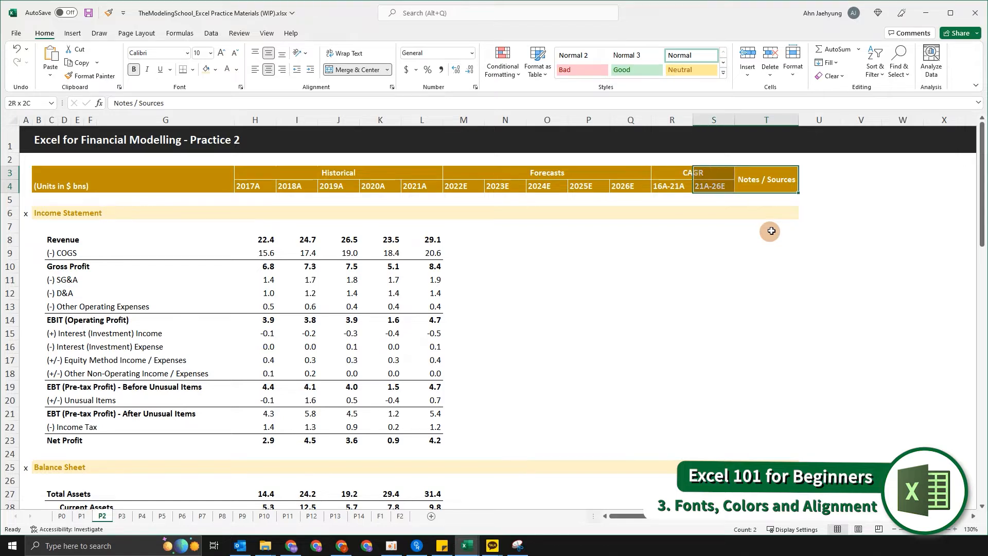
pyautogui.hotkey('shift', 'Left')
pyautogui.hotkey('shift', 'Left')
pyautogui.hotkey('shift', 'Left')
pyautogui.hotkey('shift', 'Left')
pyautogui.hotkey('shift', 'Left')
pyautogui.hotkey('shift', 'Left')
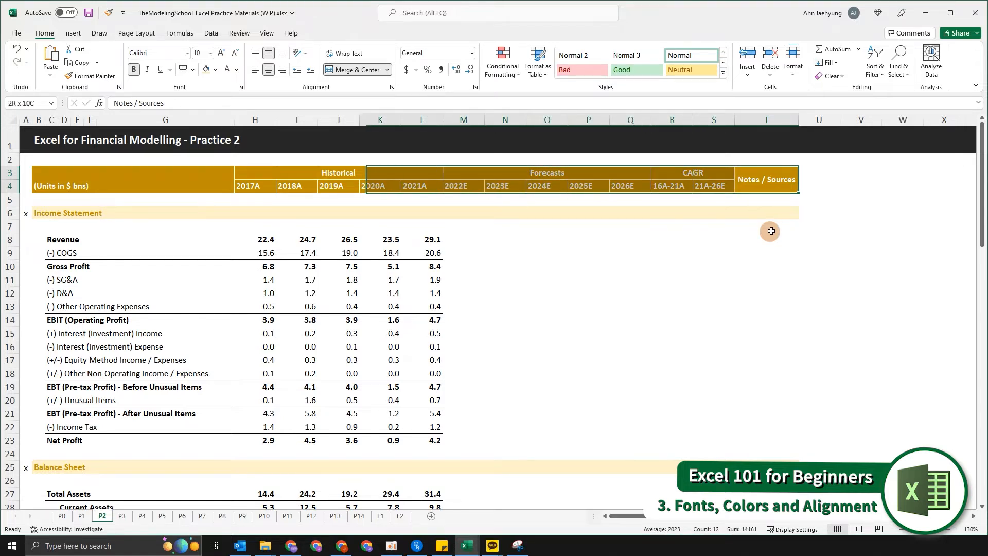
pyautogui.press('Left')
# Fill the column-header band in rows 3–4, from column B to Notes / Sources, with the recent dark green colour.
pyautogui.hotkey('shift', 'Left')
pyautogui.hotkey('shift', 'Left')
pyautogui.hotkey('shift', 'Left')
pyautogui.hotkey('shift', 'Left')
pyautogui.hotkey('shift', 'Left')
pyautogui.hotkey('shift', 'Left')
pyautogui.hotkey('shift', 'Left')
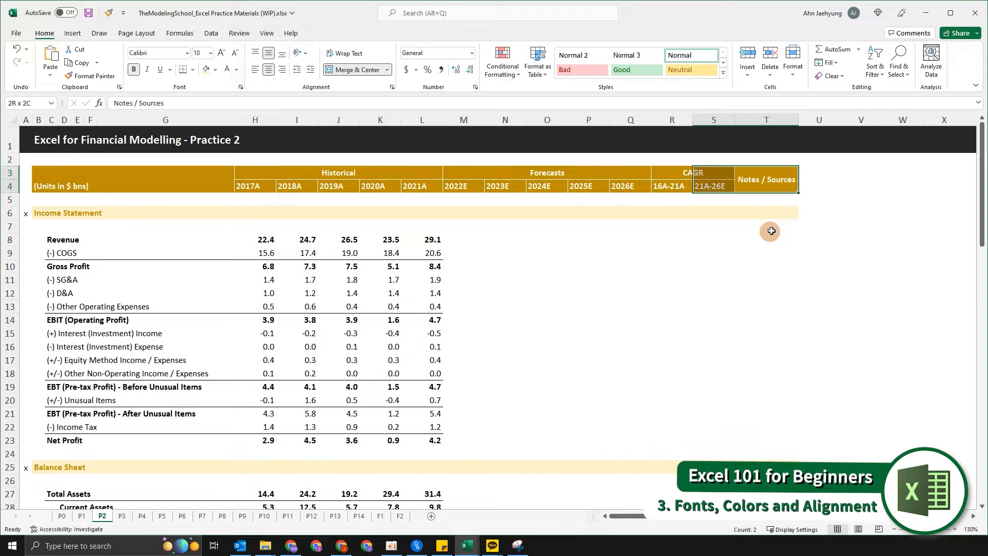
pyautogui.hotkey('shift', 'Left')
pyautogui.hotkey('shift', 'Left')
pyautogui.hotkey('shift', 'Left')
pyautogui.hotkey('shift', 'Left')
pyautogui.hotkey('shift', 'Left')
pyautogui.hotkey('shift', 'Left')
pyautogui.hotkey('shift', 'Left')
pyautogui.hotkey('shift', 'Left')
pyautogui.hotkey('shift', 'Left')
pyautogui.hotkey('shift', 'Left')
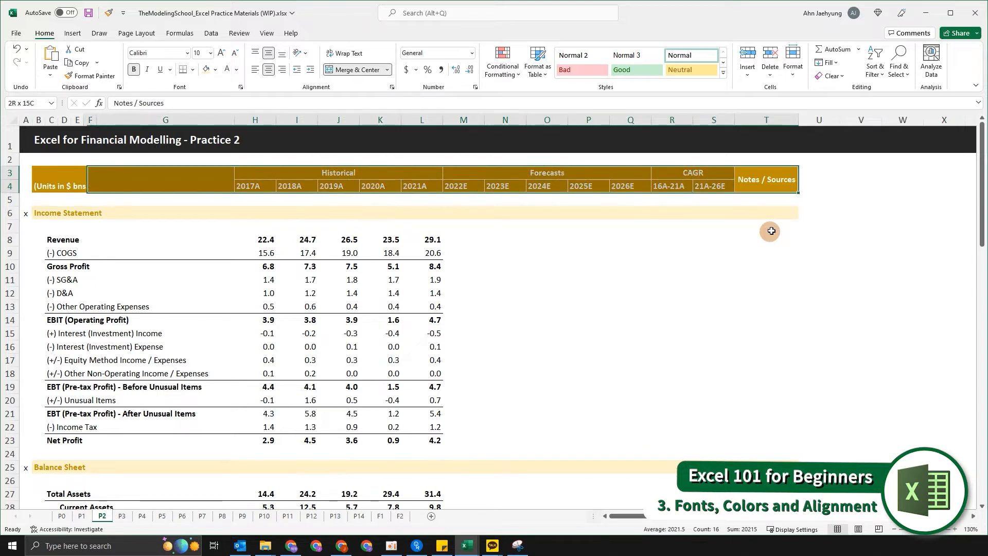
pyautogui.hotkey('shift', 'Left')
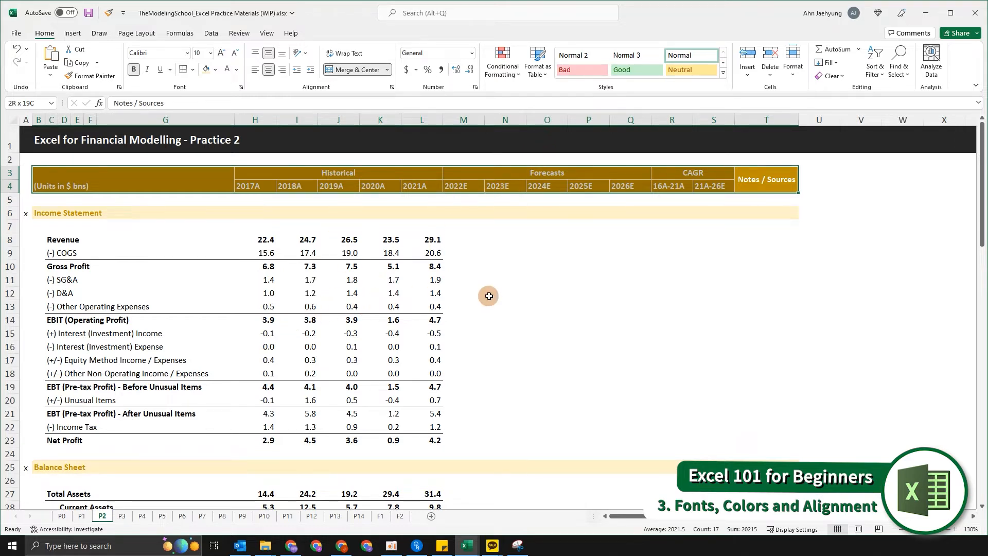
pyautogui.press('alt')
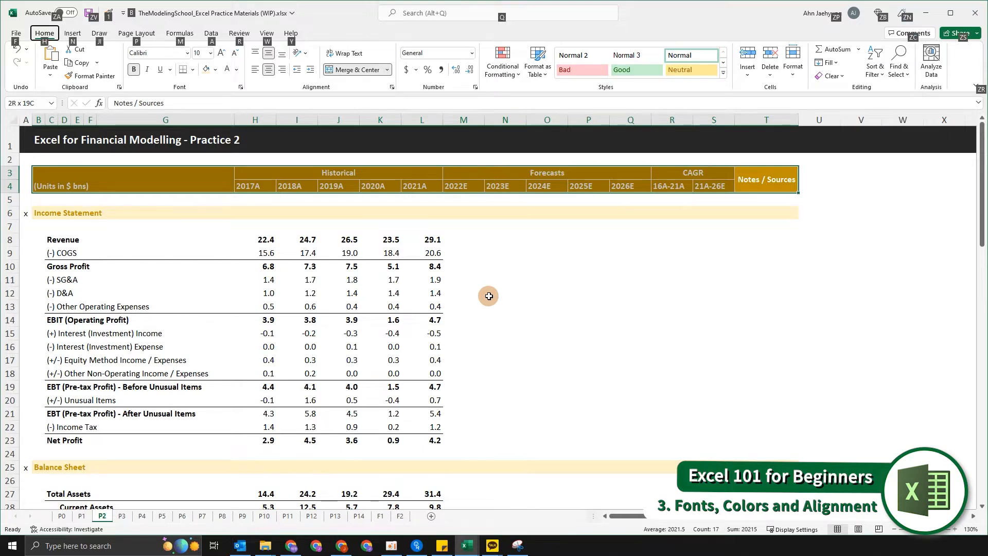
pyautogui.press('h')
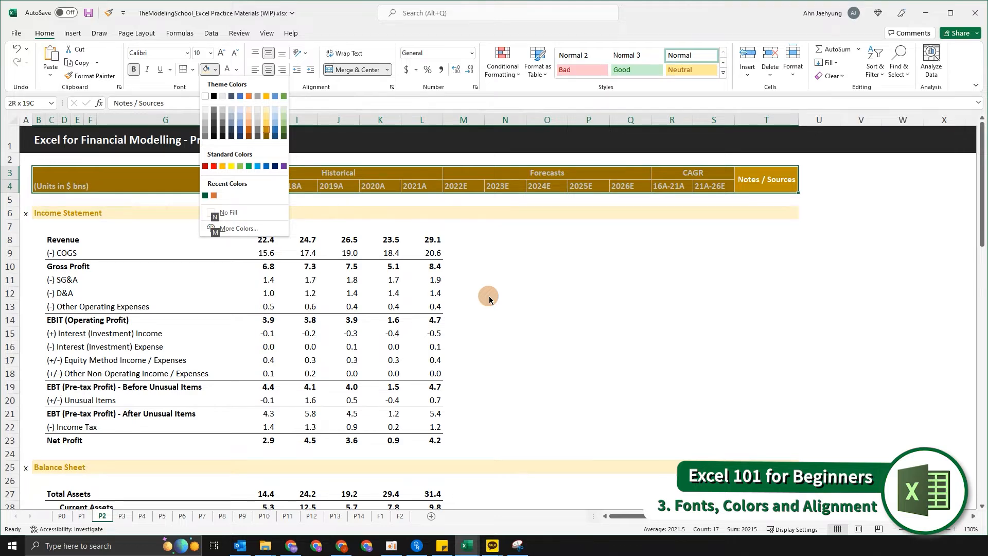
pyautogui.press('Left')
pyautogui.press('Right')
pyautogui.press('Down')
pyautogui.press('Down')
pyautogui.press('Down')
pyautogui.press('Down')
pyautogui.press('Down')
pyautogui.press('Down')
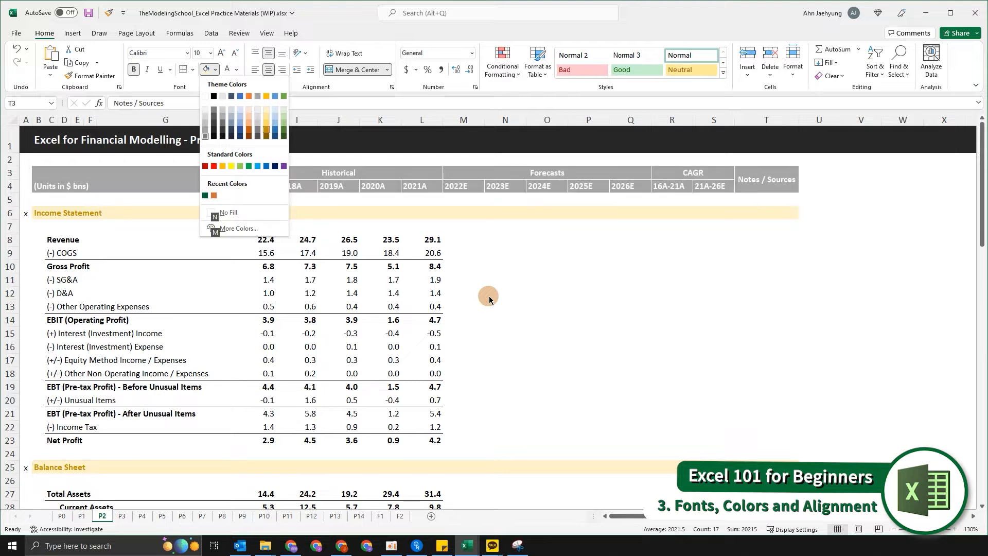
pyautogui.press('Down')
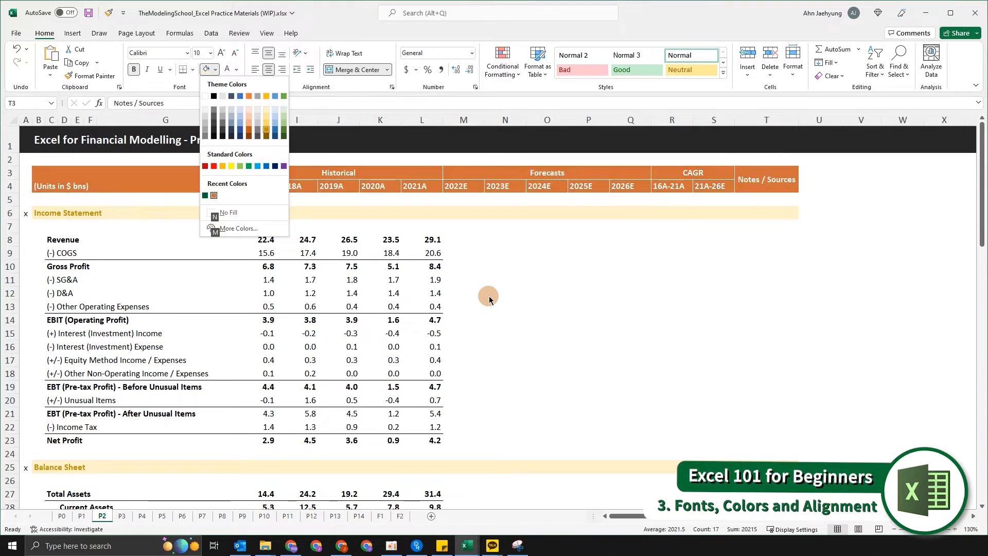
pyautogui.press('Left')
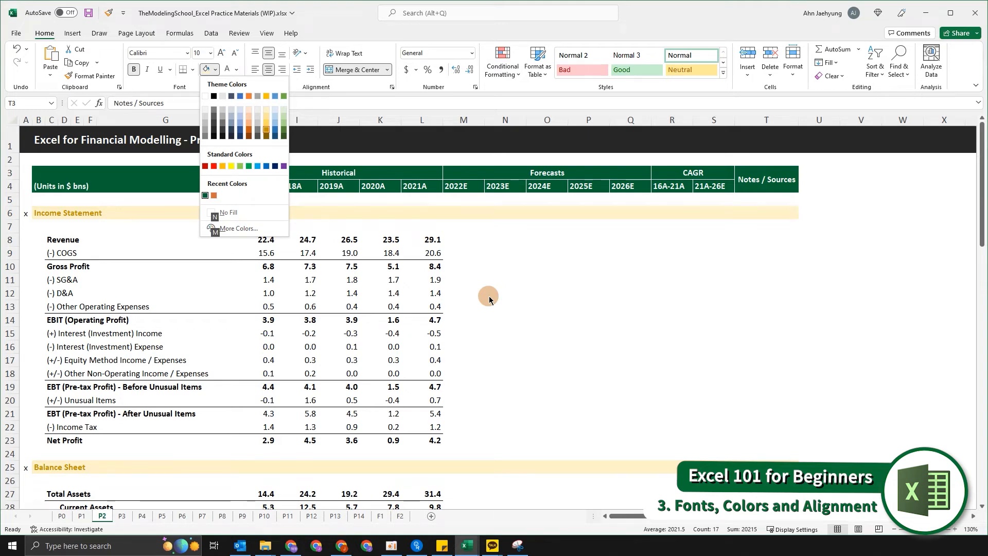
pyautogui.press('Return')
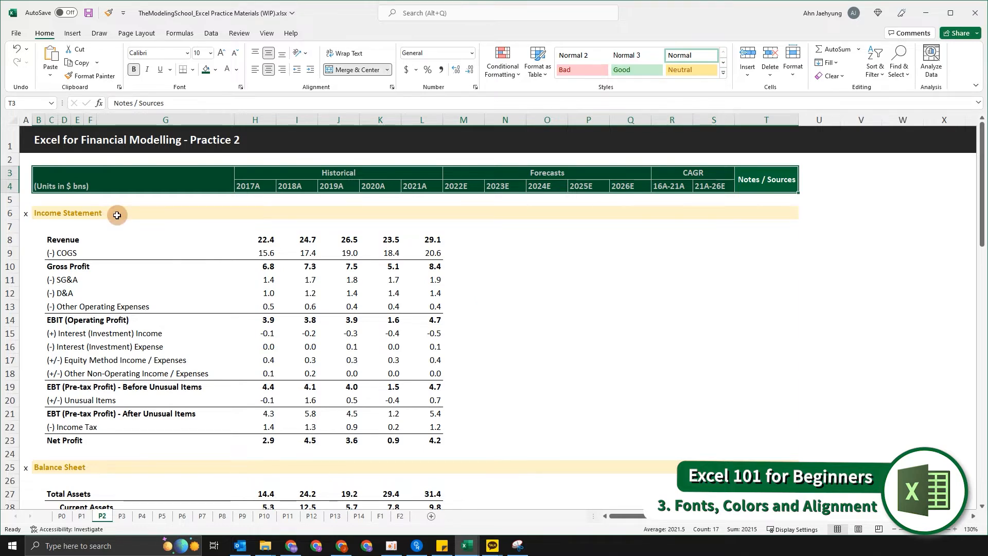
# Fill the Income Statement section row 6, columns B to T, with a light green theme tint.
pyautogui.press('Down')
pyautogui.press('Down')
pyautogui.press('Down')
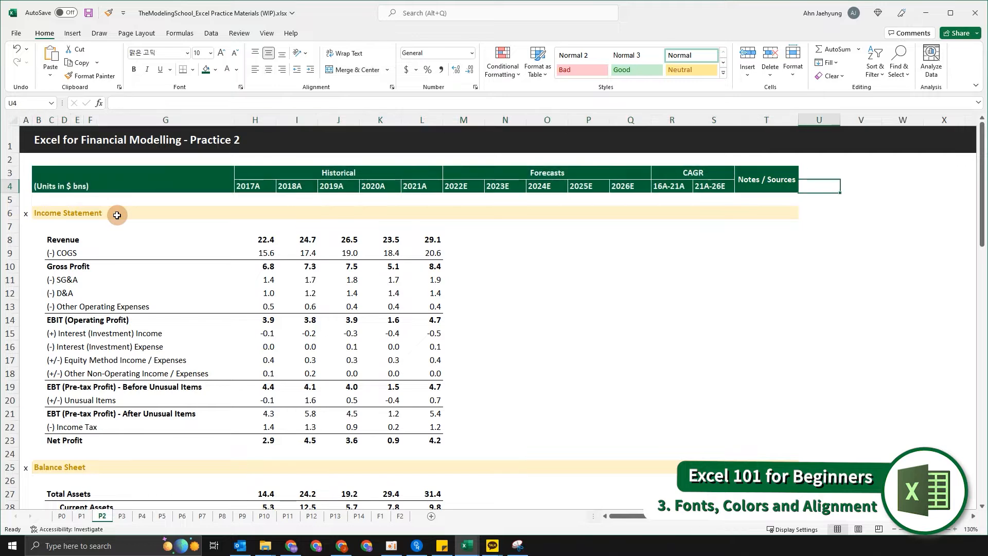
pyautogui.press('Up')
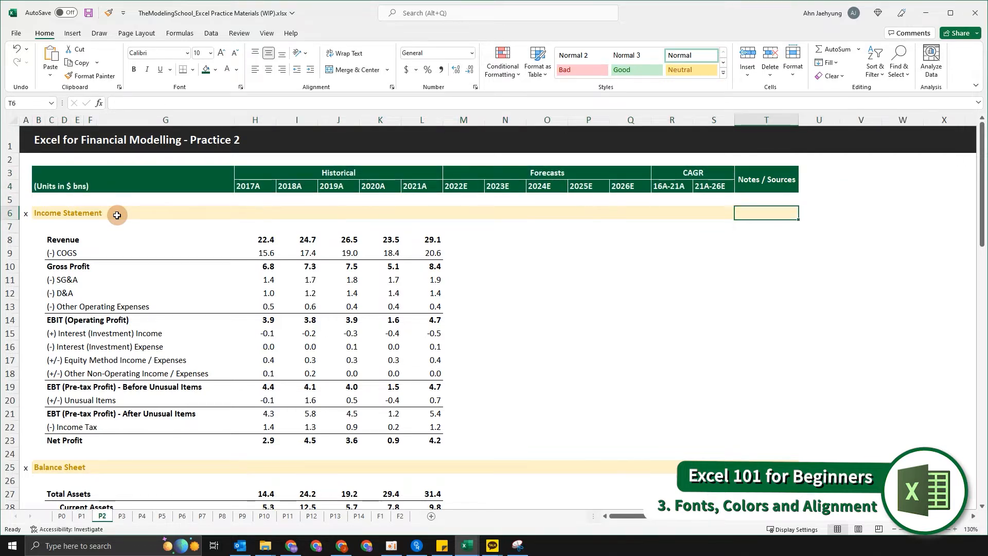
pyautogui.hotkey('ctrl', 'shift', 'Left')
pyautogui.press('Down')
pyautogui.press('Up')
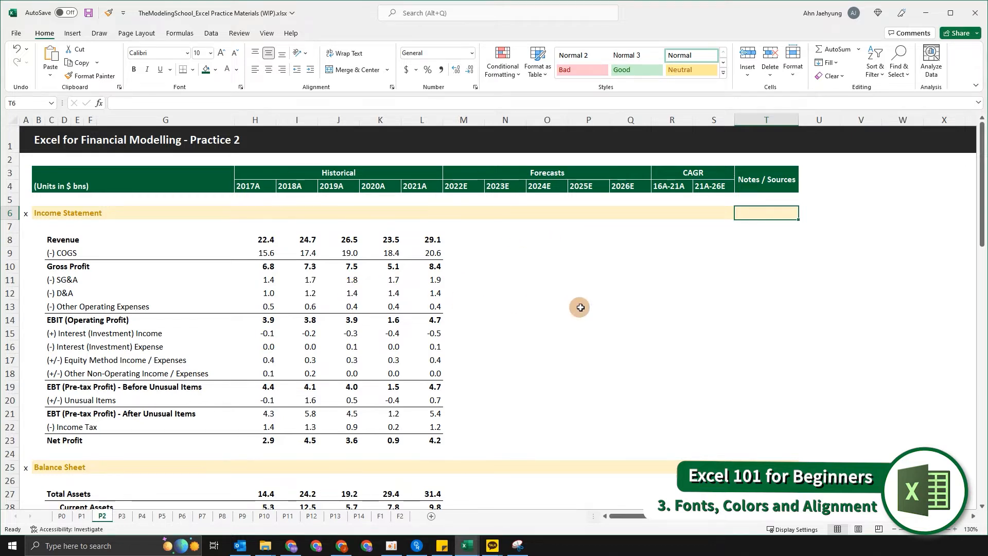
pyautogui.hotkey('ctrl', 'shift', 'Left')
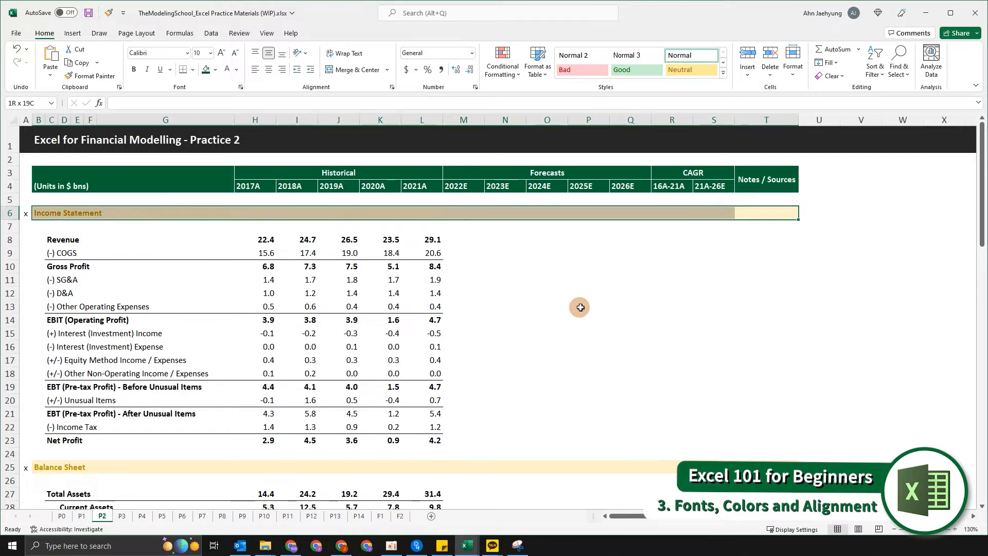
pyautogui.hotkey('alt', 'h')
pyautogui.press('h')
pyautogui.press('Right')
pyautogui.press('Right')
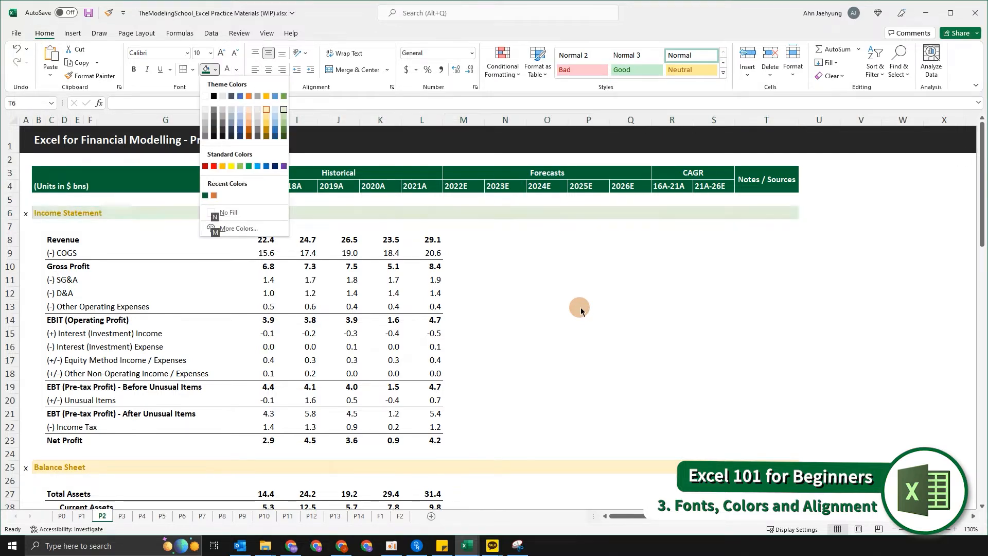
pyautogui.press('Left')
pyautogui.press('Down')
pyautogui.press('Right')
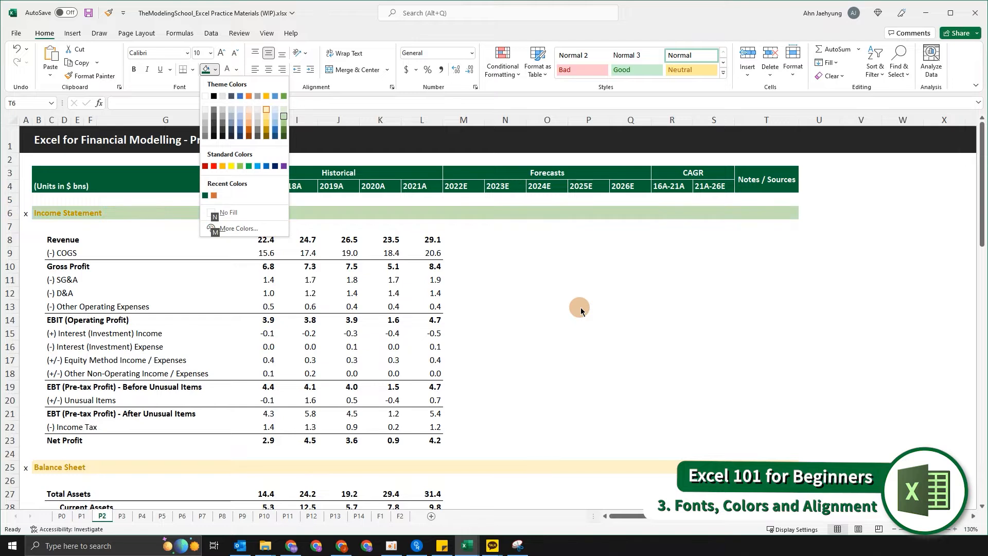
pyautogui.press('Up')
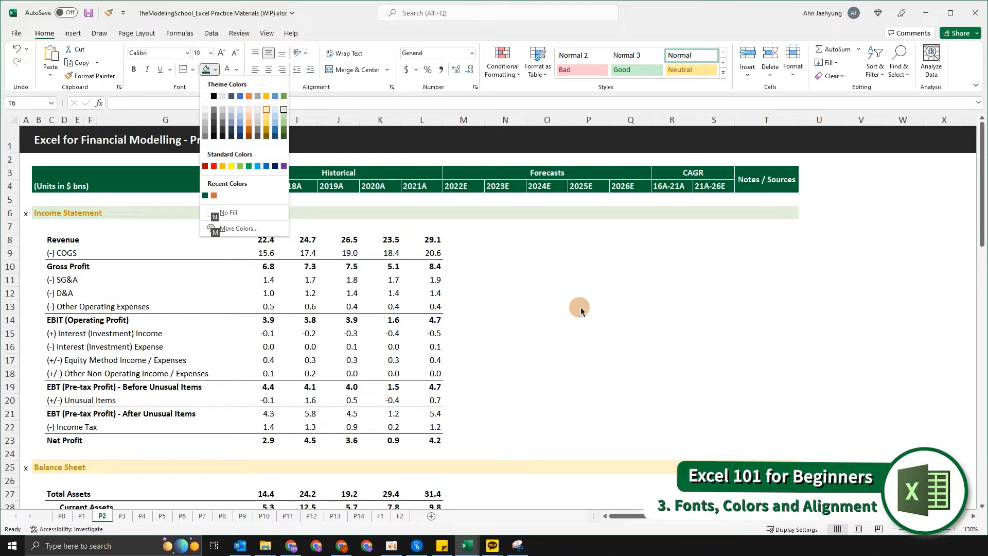
pyautogui.press('Return')
# Fill the Balance Sheet section row 25, columns B to T, with the light green theme tint.
pyautogui.press('Down')
pyautogui.press('Down')
pyautogui.press('Down')
pyautogui.press('Down')
pyautogui.press('Down')
pyautogui.press('Down')
pyautogui.press('Down')
pyautogui.press('Down')
pyautogui.press('Down')
pyautogui.press('Down')
pyautogui.press('Down')
pyautogui.press('Down')
pyautogui.press('Down')
pyautogui.press('Down')
pyautogui.press('Down')
pyautogui.press('Down')
pyautogui.press('Down')
pyautogui.press('Down')
pyautogui.press('Down')
pyautogui.press('Down')
pyautogui.press('Down')
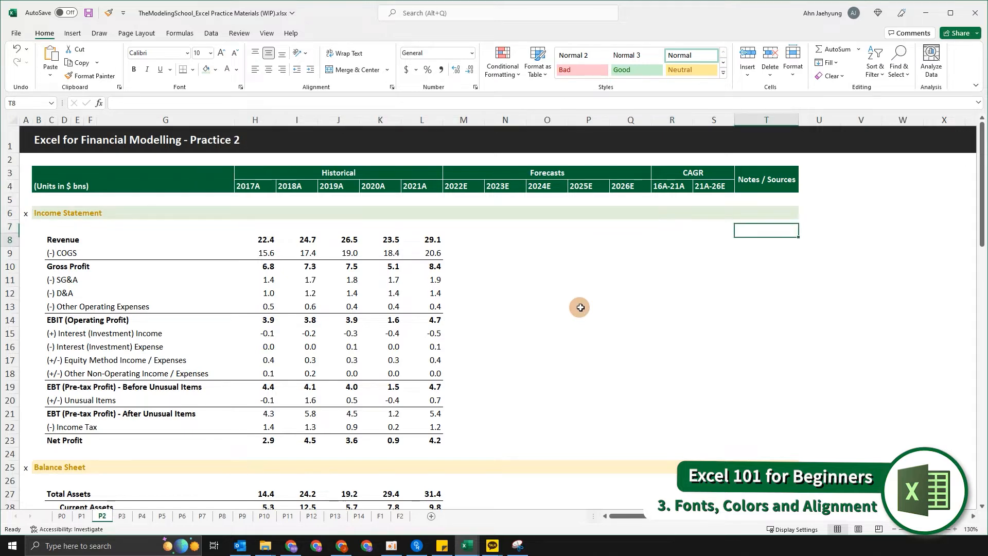
pyautogui.press('Up')
pyautogui.press('Up')
pyautogui.press('Up')
pyautogui.press('Up')
pyautogui.press('Up')
pyautogui.press('Up')
pyautogui.press('Up')
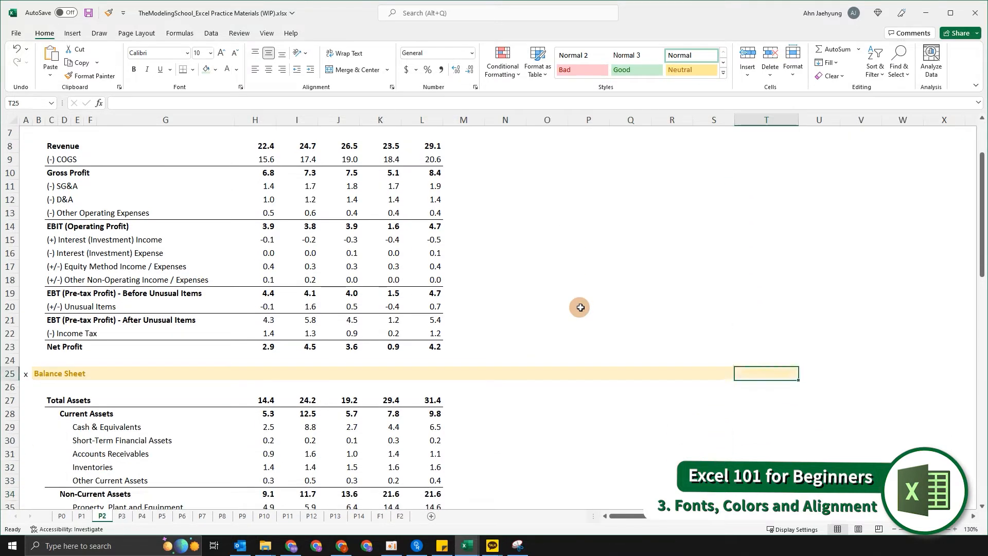
pyautogui.hotkey('ctrl', 'shift', 'Left')
pyautogui.press('Right')
pyautogui.press('Left')
pyautogui.hotkey('ctrl', 'shift', 'Left')
pyautogui.scroll(-5, 580, 307)
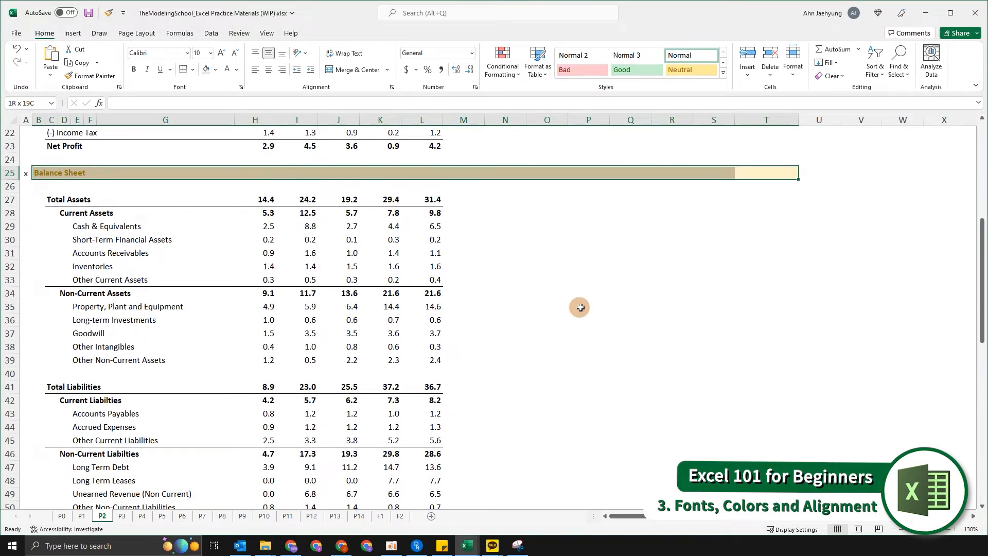
pyautogui.press('Right')
pyautogui.press('Left')
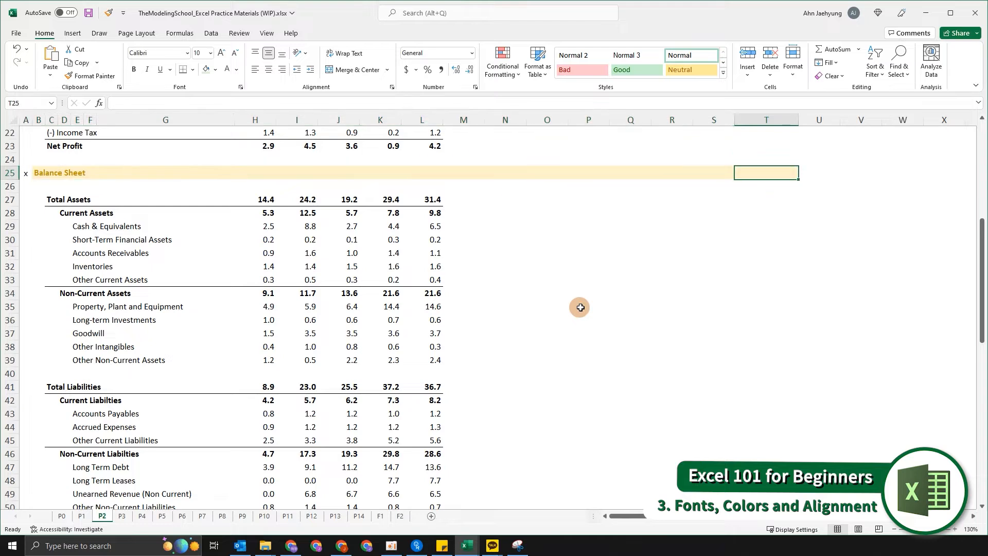
pyautogui.hotkey('ctrl', 'shift', 'Left')
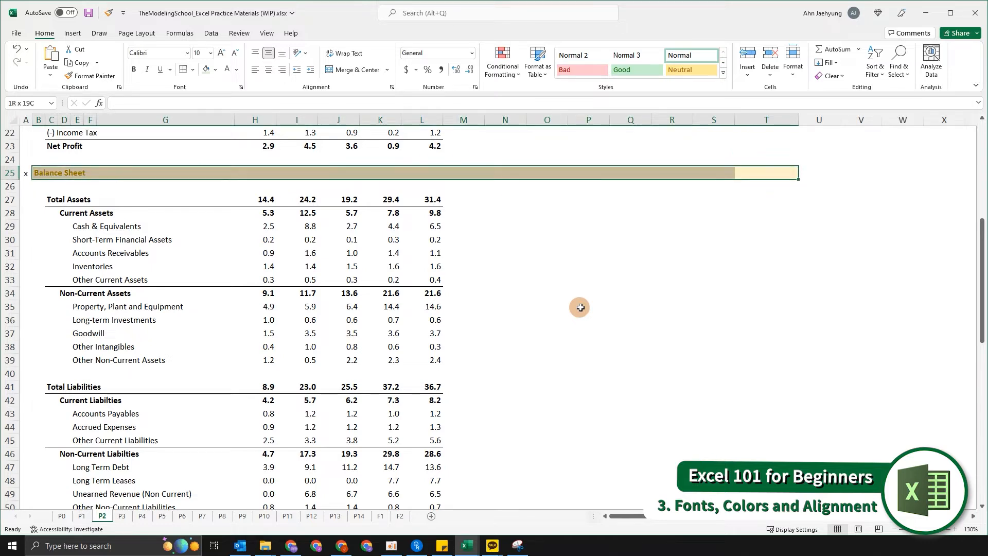
pyautogui.press('Right')
pyautogui.press('Left')
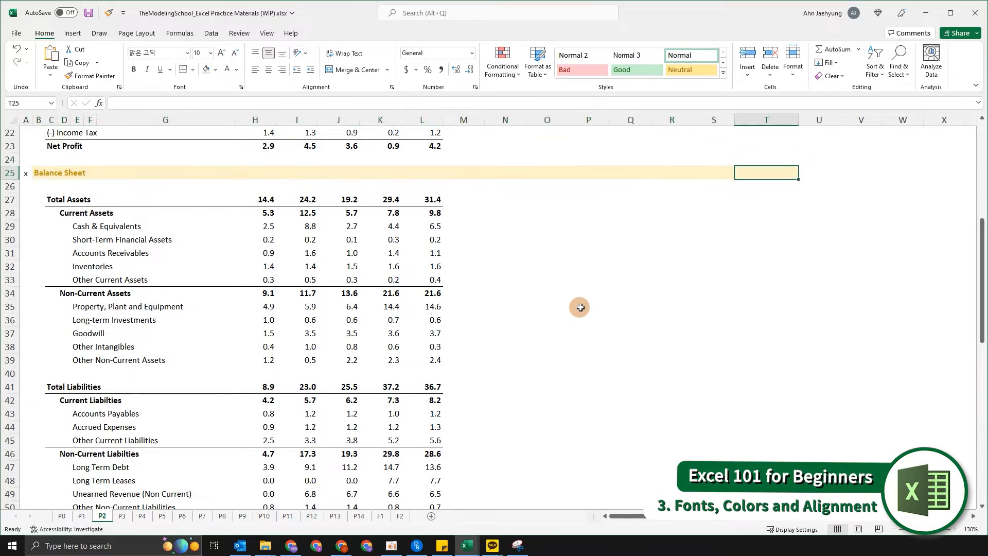
pyautogui.hotkey('ctrl', 'shift', 'Left')
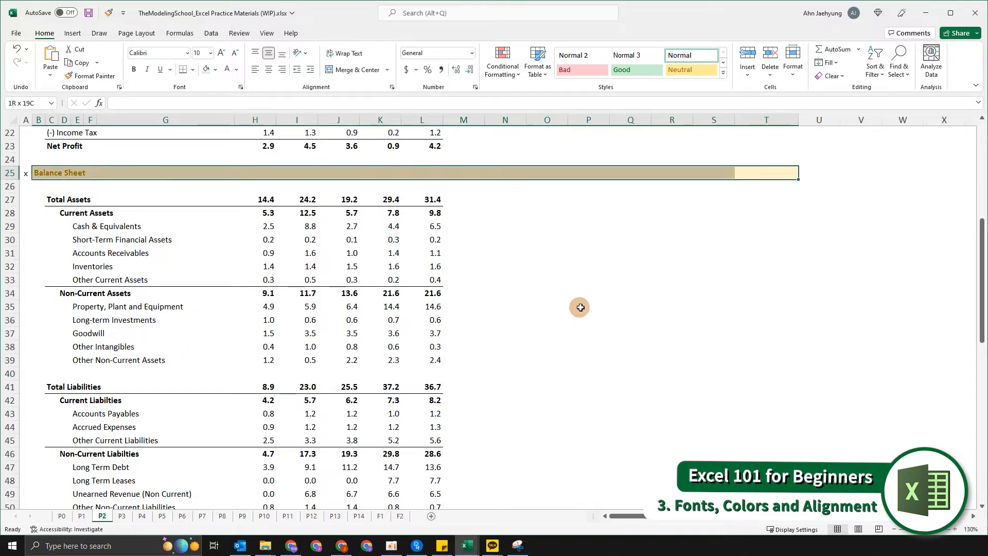
pyautogui.press('alt')
pyautogui.press('h')
pyautogui.press('h')
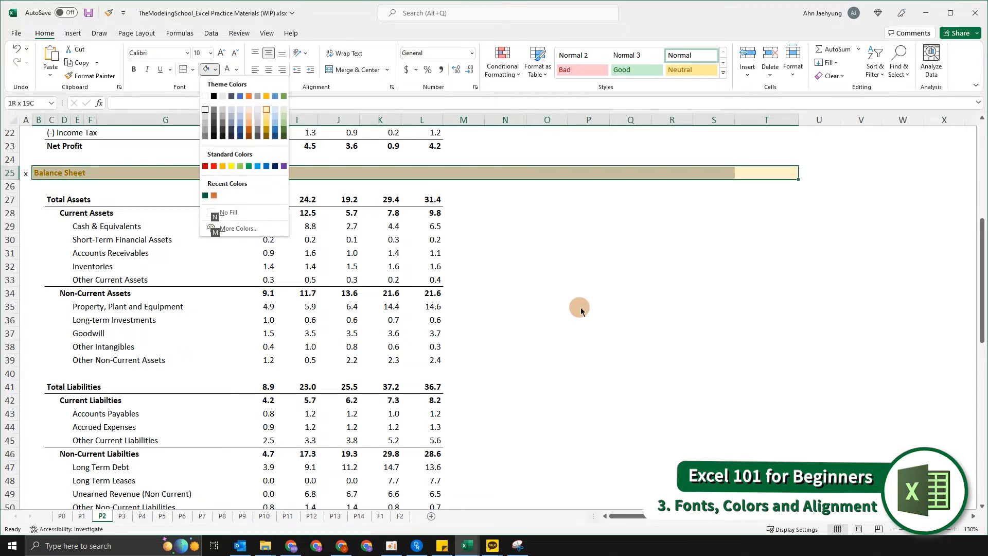
pyautogui.press('Left')
pyautogui.press('Down')
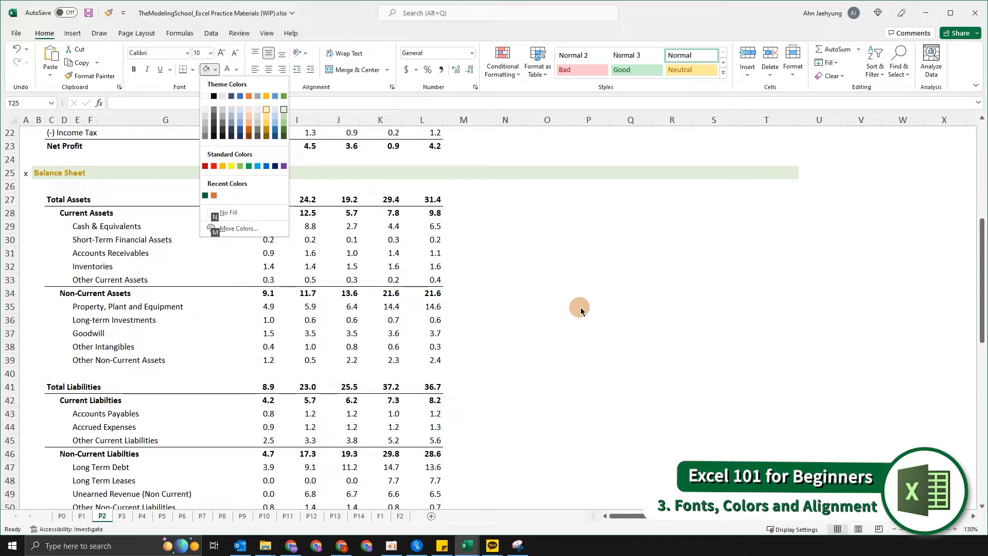
pyautogui.press('Return')
# Fill the Cash Flow Statement section row 60, columns B to T, with the same light green tint.
pyautogui.press('Down')
pyautogui.press('Down')
pyautogui.press('Down')
pyautogui.press('Down')
pyautogui.press('Down')
pyautogui.press('Down')
pyautogui.press('Down')
pyautogui.press('Down')
pyautogui.press('Down')
pyautogui.press('Down')
pyautogui.press('Down')
pyautogui.press('Down')
pyautogui.press('Down')
pyautogui.press('Down')
pyautogui.press('Down')
pyautogui.press('Down')
pyautogui.press('Down')
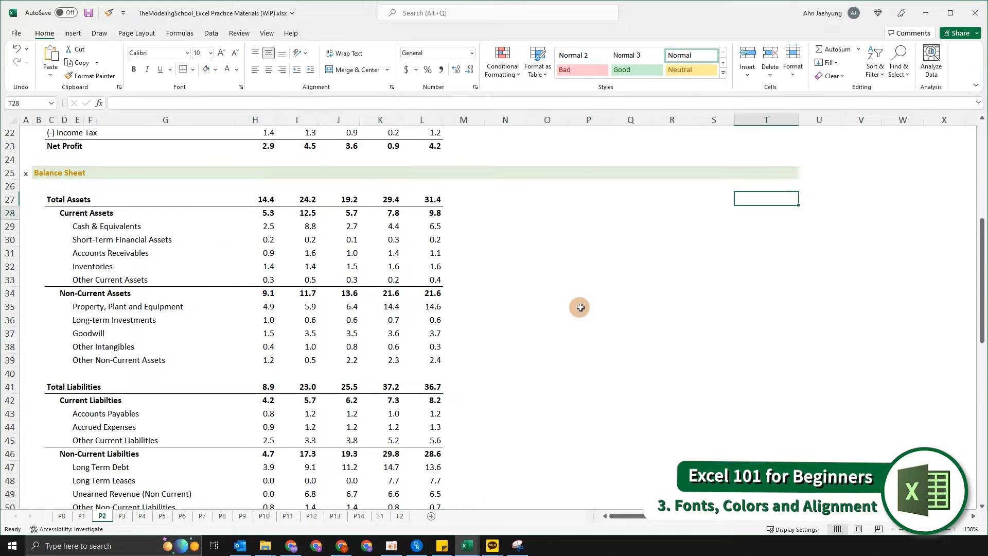
pyautogui.press('Down')
pyautogui.press('Down')
pyautogui.press('Down')
pyautogui.press('Down')
pyautogui.press('Down')
pyautogui.press('Down')
pyautogui.press('Down')
pyautogui.press('Down')
pyautogui.press('Down')
pyautogui.press('Down')
pyautogui.press('Down')
pyautogui.press('Down')
pyautogui.press('Down')
pyautogui.press('Down')
pyautogui.press('Down')
pyautogui.press('Down')
pyautogui.press('Down')
pyautogui.press('Down')
pyautogui.press('Down')
pyautogui.press('Down')
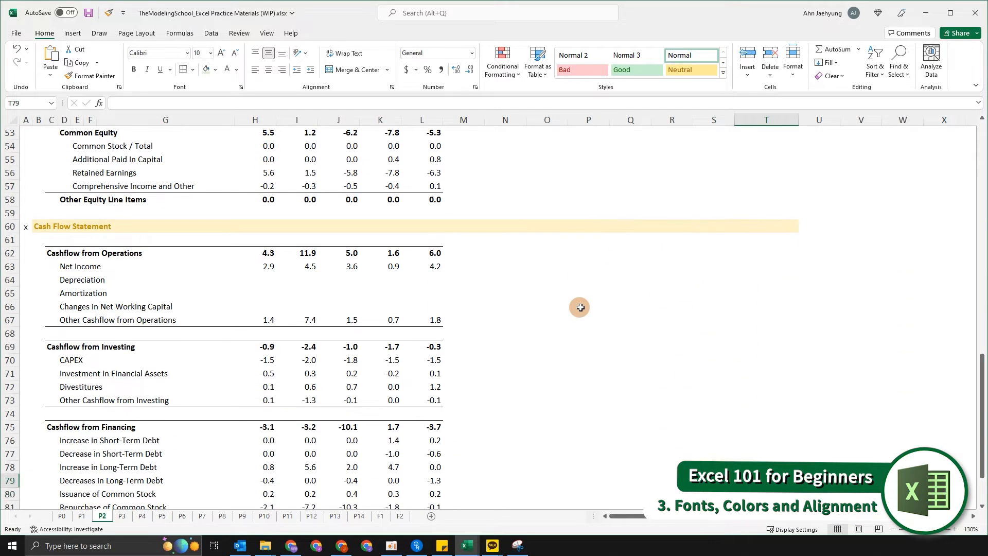
pyautogui.press('Up')
pyautogui.press('Up')
pyautogui.press('Up')
pyautogui.press('Up')
pyautogui.press('Up')
pyautogui.press('Up')
pyautogui.press('Up')
pyautogui.press('Up')
pyautogui.press('Up')
pyautogui.press('Up')
pyautogui.press('Up')
pyautogui.press('Up')
pyautogui.press('Up')
pyautogui.press('Up')
pyautogui.press('Up')
pyautogui.press('Up')
pyautogui.hotkey('ctrl', 'shift', 'Left')
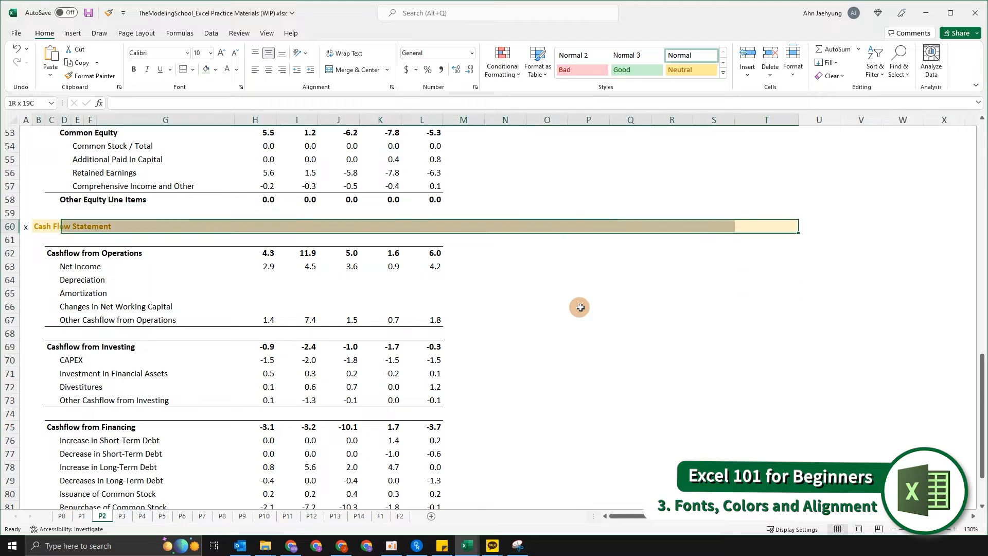
pyautogui.press('alt')
pyautogui.press('h')
pyautogui.press('h')
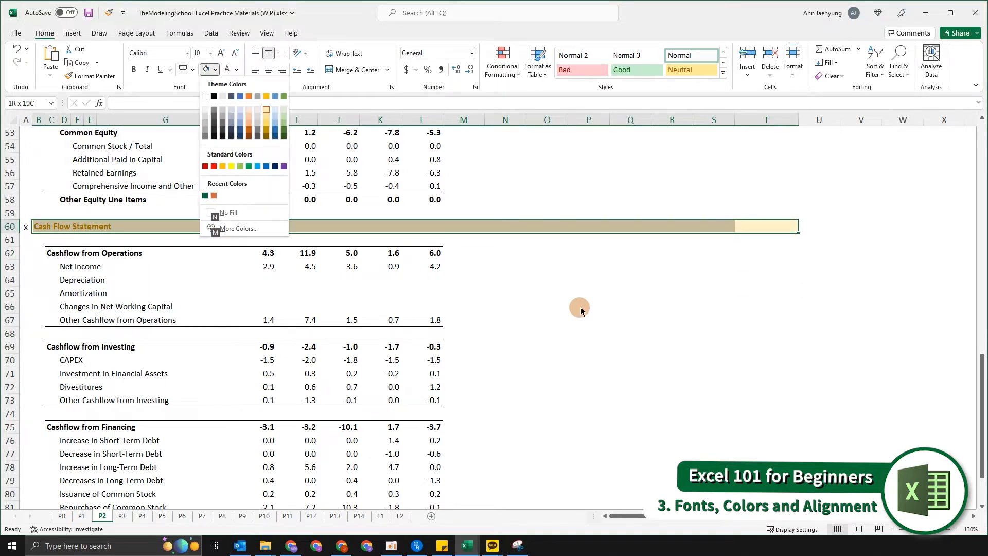
pyautogui.press('Down')
pyautogui.press('Down')
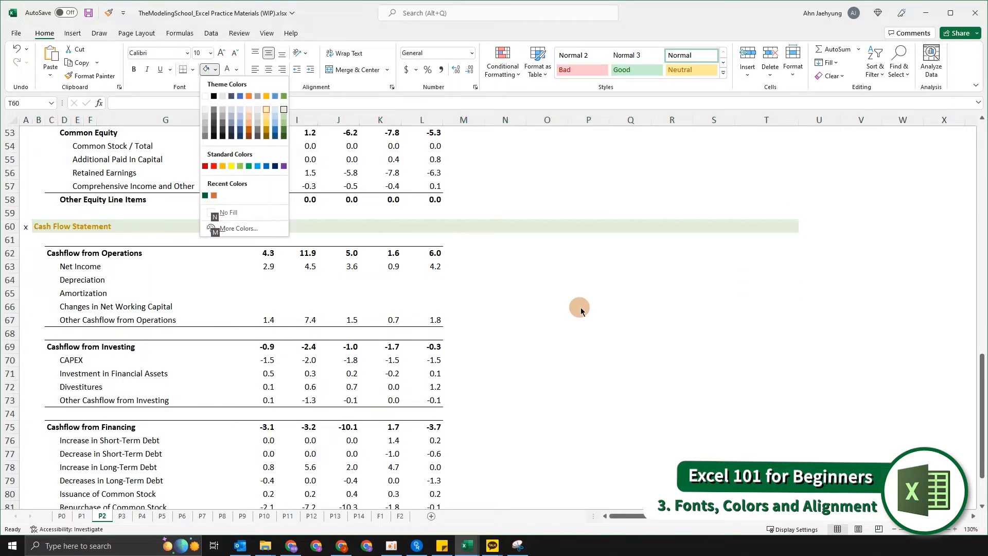
pyautogui.press('Return')
# Set the Income Statement label's font colour to the recent dark green.
pyautogui.hotkey('ctrl', 'Home')
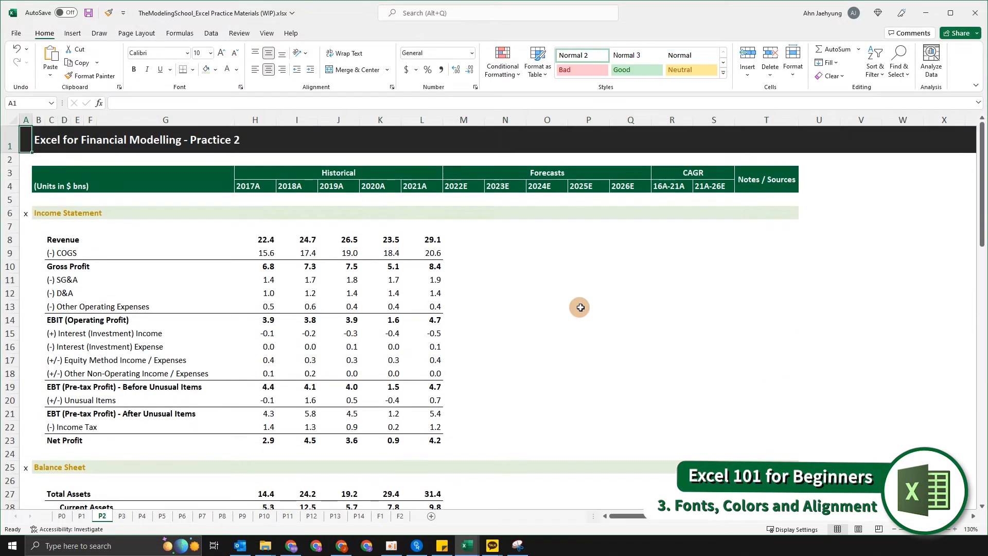
pyautogui.click(628, 290)
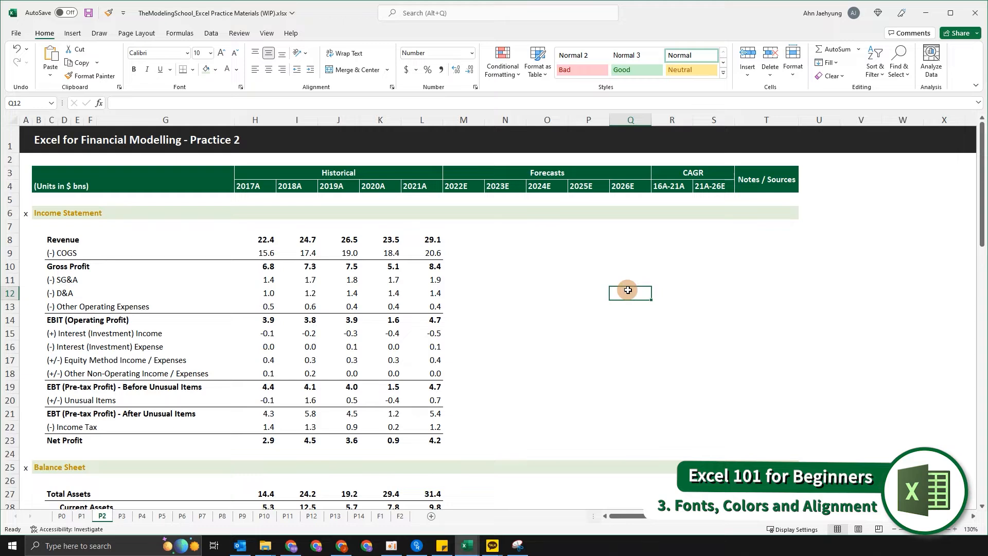
pyautogui.click(758, 228)
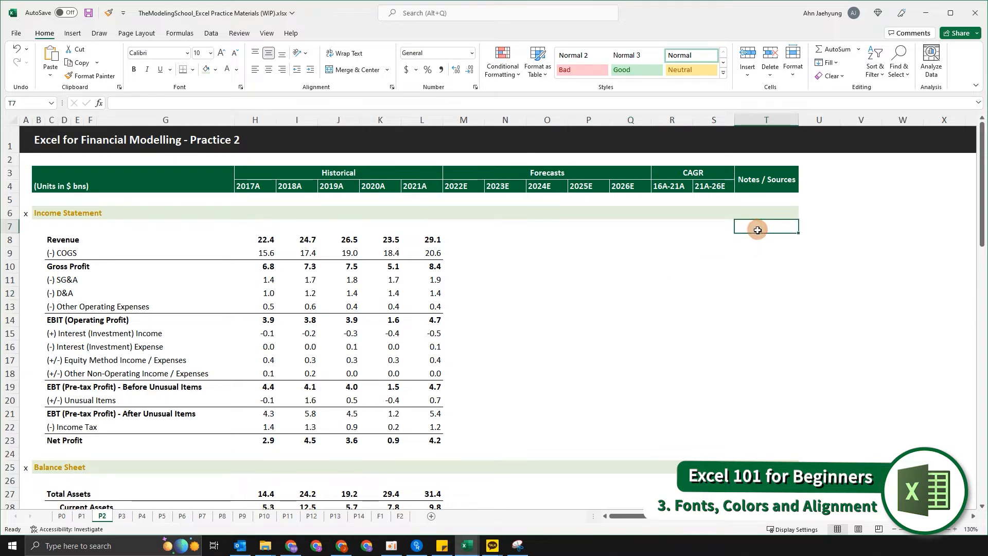
pyautogui.press('Up')
pyautogui.hotkey('ctrl', 'Left')
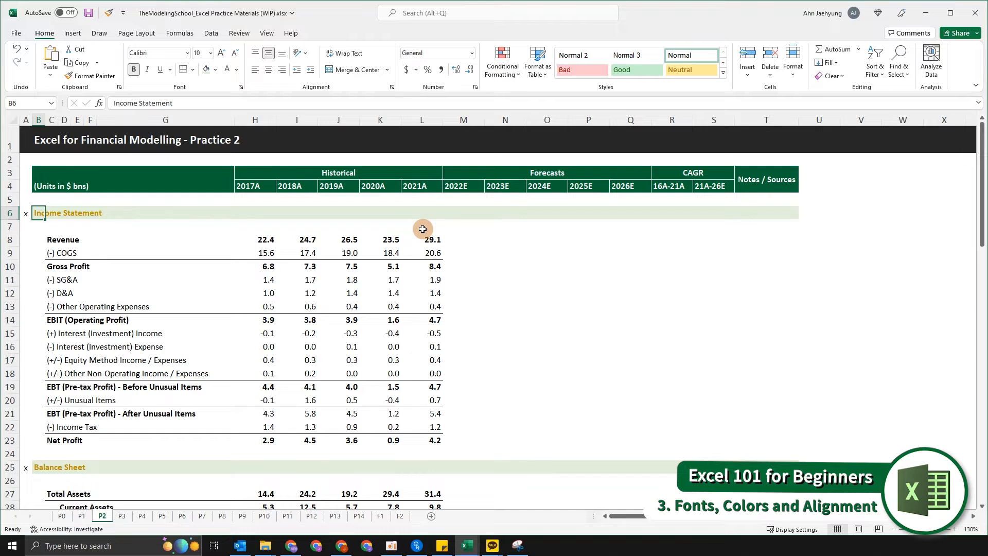
pyautogui.press('alt')
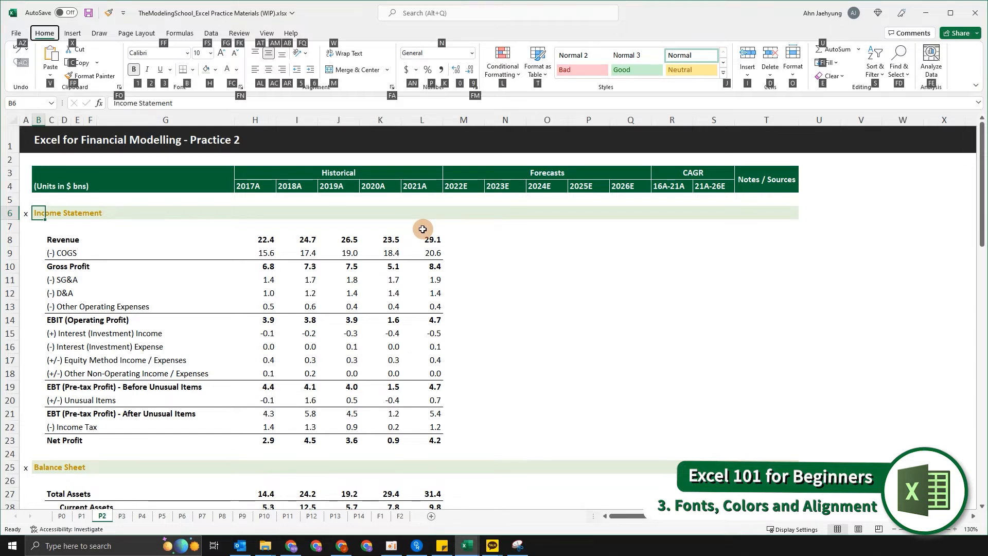
pyautogui.press('f')
pyautogui.press('c')
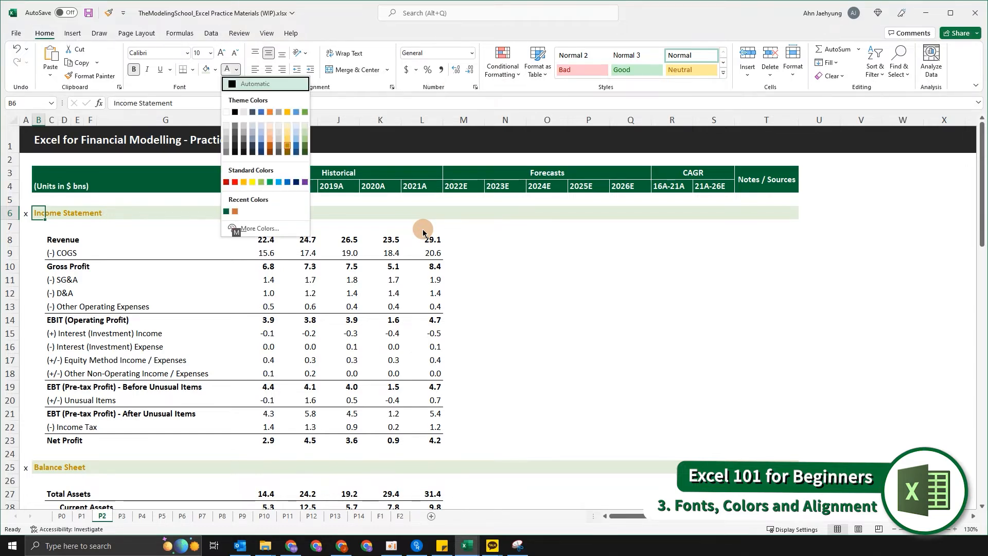
pyautogui.press('Down')
pyautogui.press('Down')
pyautogui.press('Down')
pyautogui.press('Down')
pyautogui.press('Down')
pyautogui.press('Down')
pyautogui.press('Down')
pyautogui.press('Down')
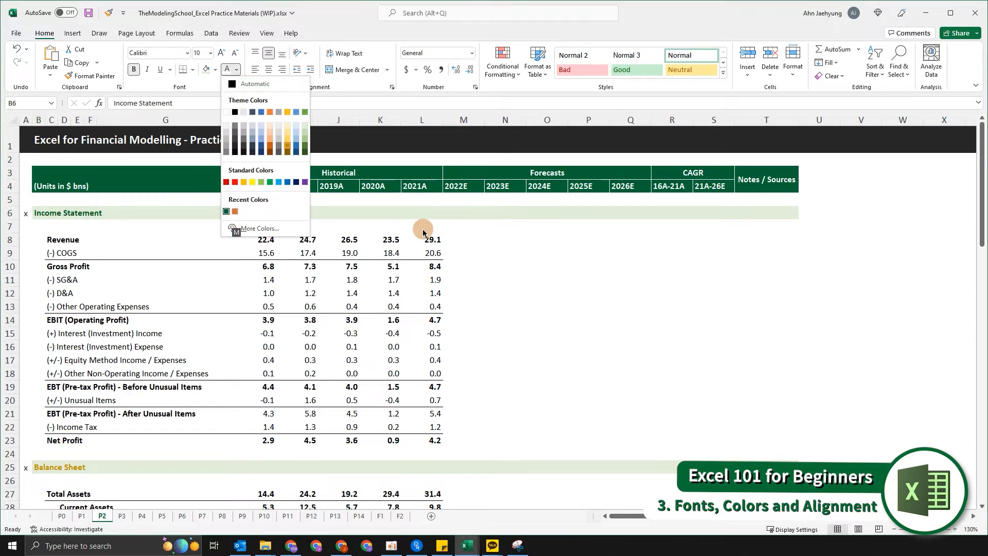
pyautogui.press('Return')
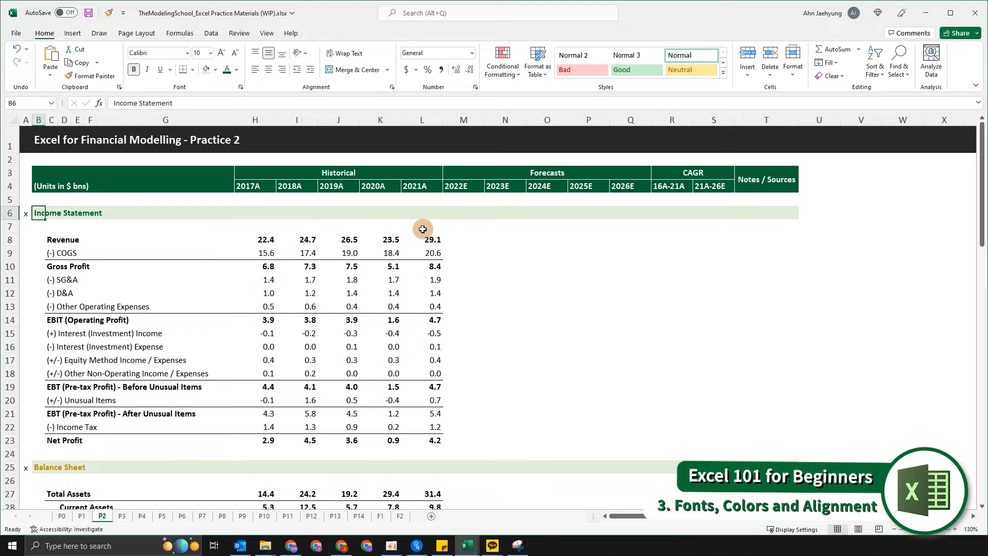
# Set the Balance Sheet label's font colour to the recent dark green.
pyautogui.scroll(-7, 422, 229)
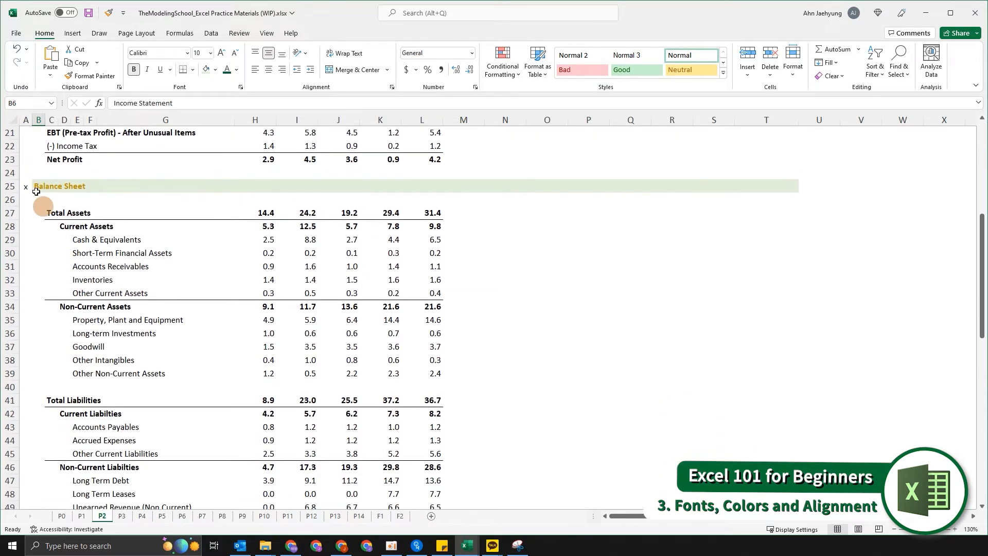
pyautogui.click(31, 178)
pyautogui.press('Down')
pyautogui.press('Right')
pyautogui.press('alt')
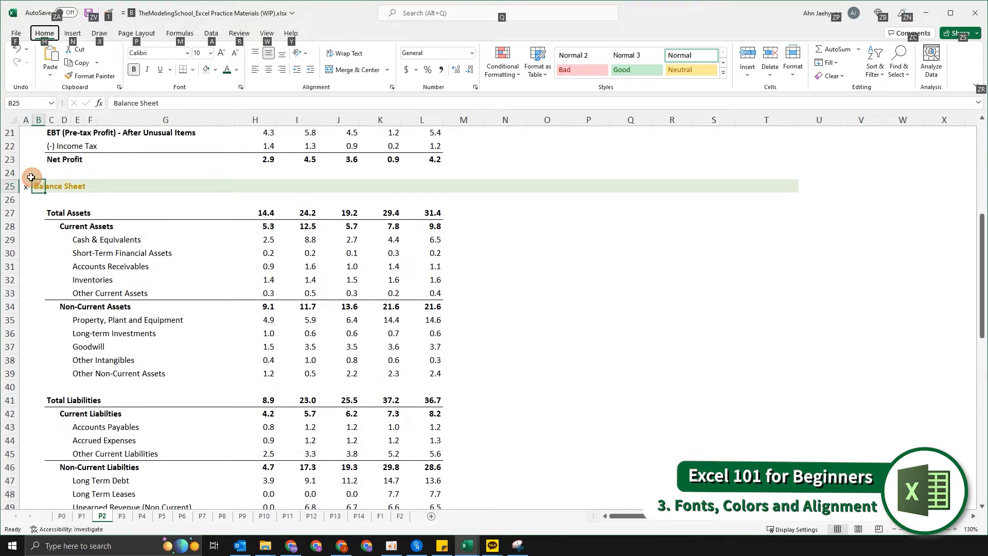
pyautogui.press('h')
pyautogui.press('f')
pyautogui.press('c')
pyautogui.press('Down')
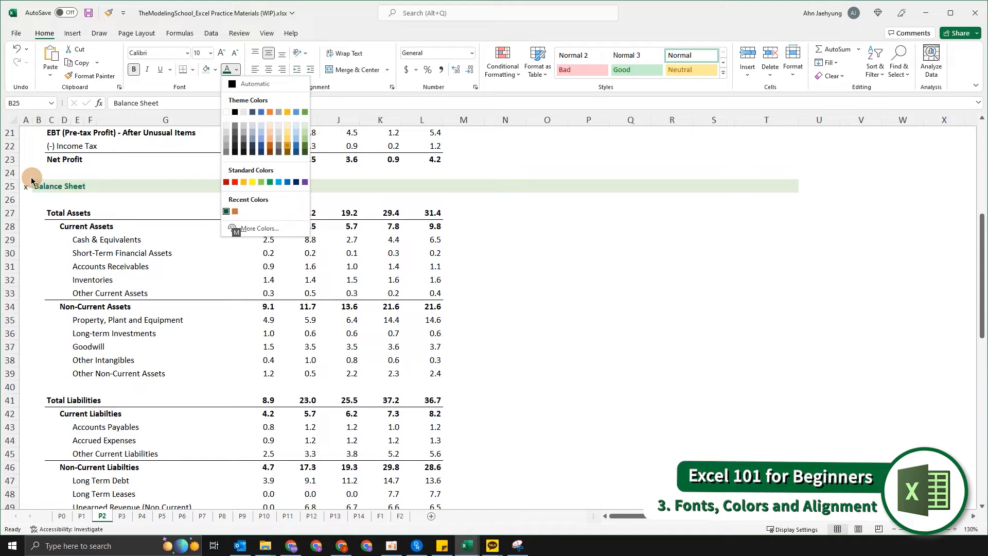
pyautogui.press('Return')
# Set the Cash Flow Statement label's font colour to the recent dark green.
pyautogui.scroll(-11, 36, 206)
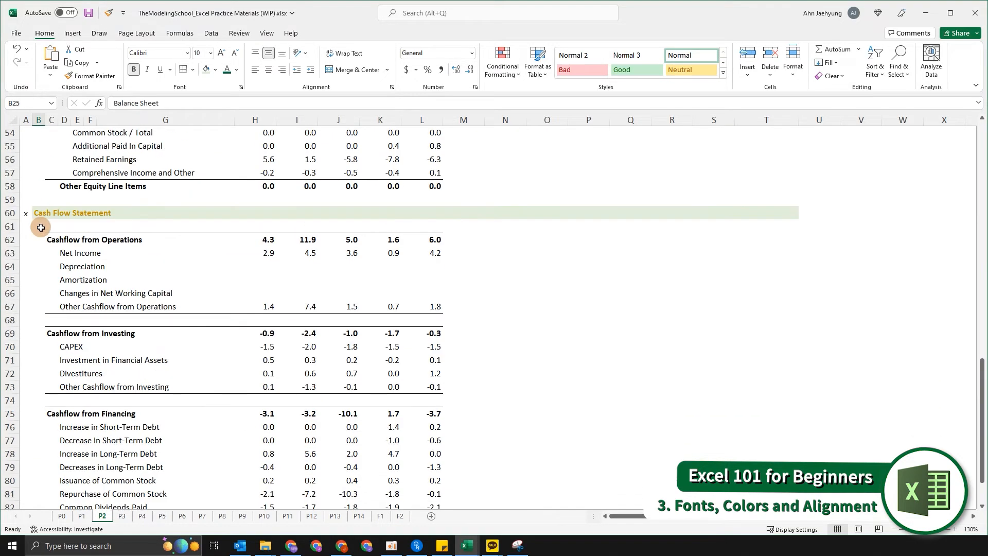
pyautogui.click(41, 227)
pyautogui.press('Up')
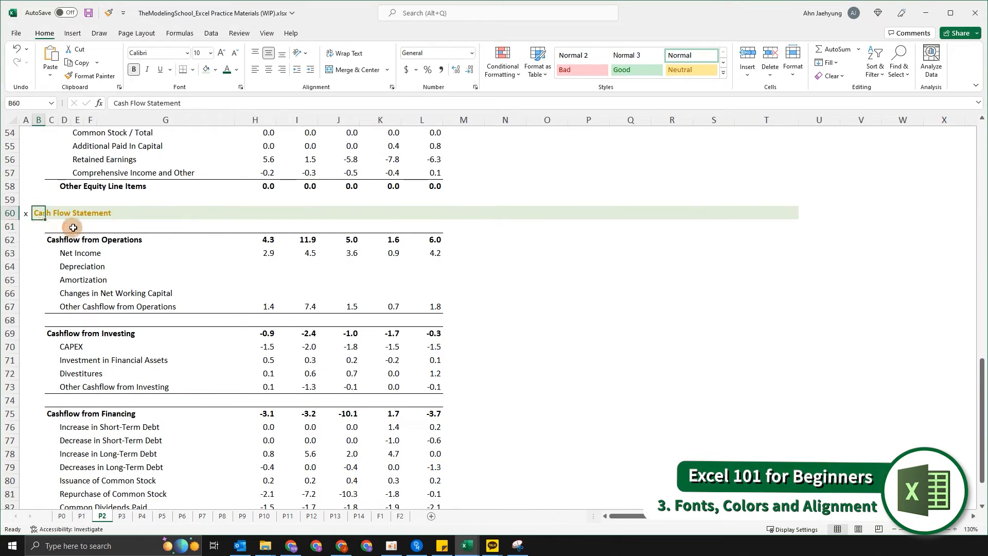
pyautogui.press('alt')
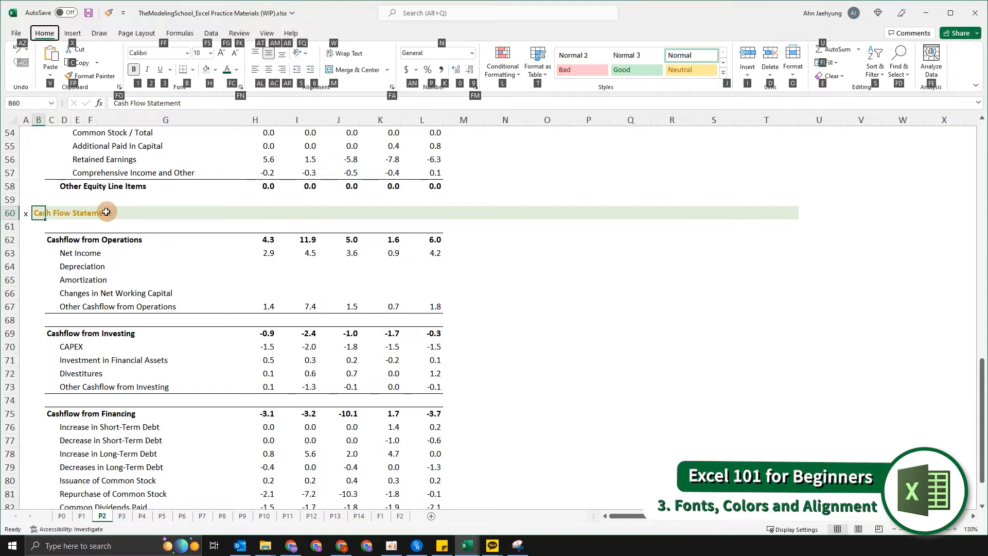
pyautogui.press('f')
pyautogui.press('c')
pyautogui.press('Up')
pyautogui.press('Up')
pyautogui.press('Up')
pyautogui.press('Down')
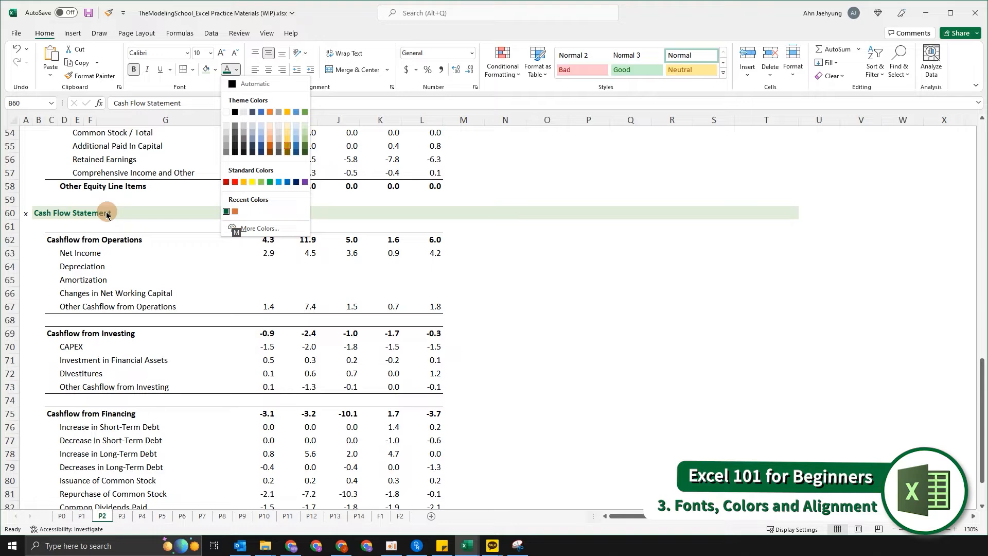
pyautogui.press('Return')
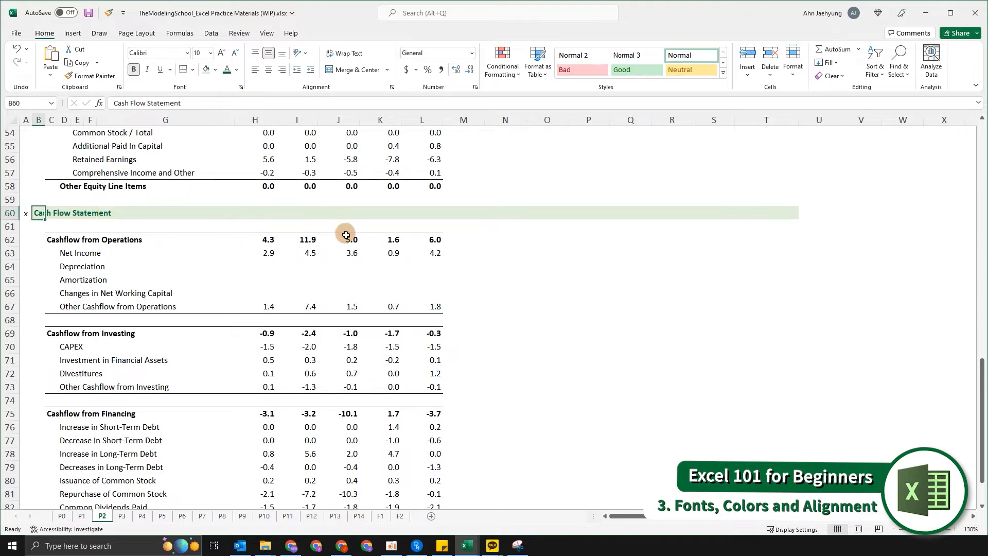
pyautogui.scroll(12, 461, 269)
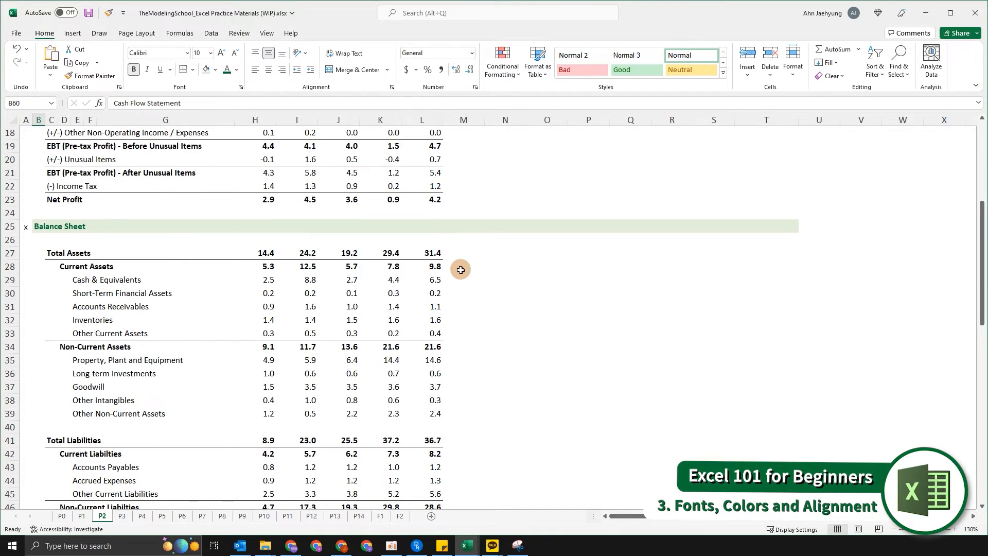
pyautogui.scroll(6, 461, 270)
pyautogui.click(88, 239)
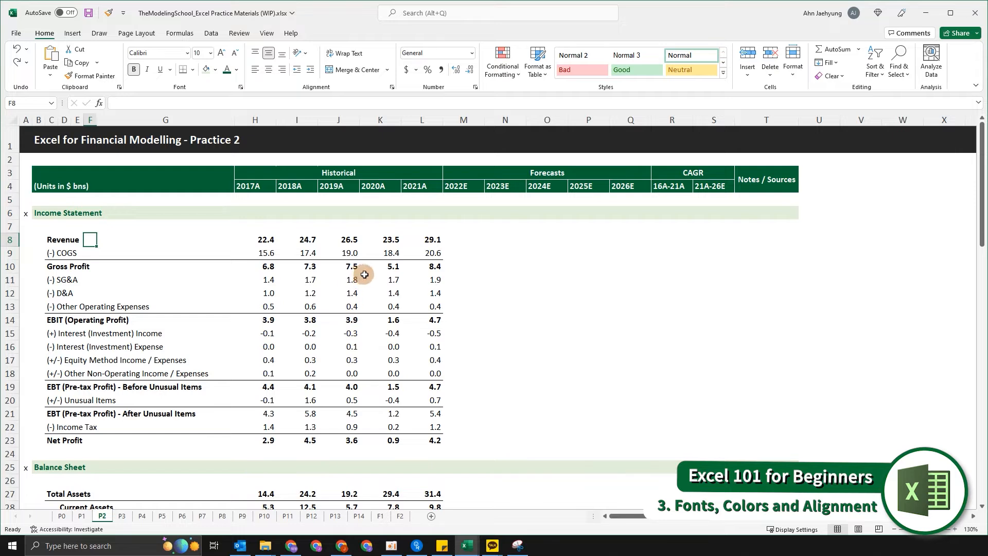
pyautogui.click(61, 213)
pyautogui.moveTo(62, 213); pyautogui.dragTo(89, 444)
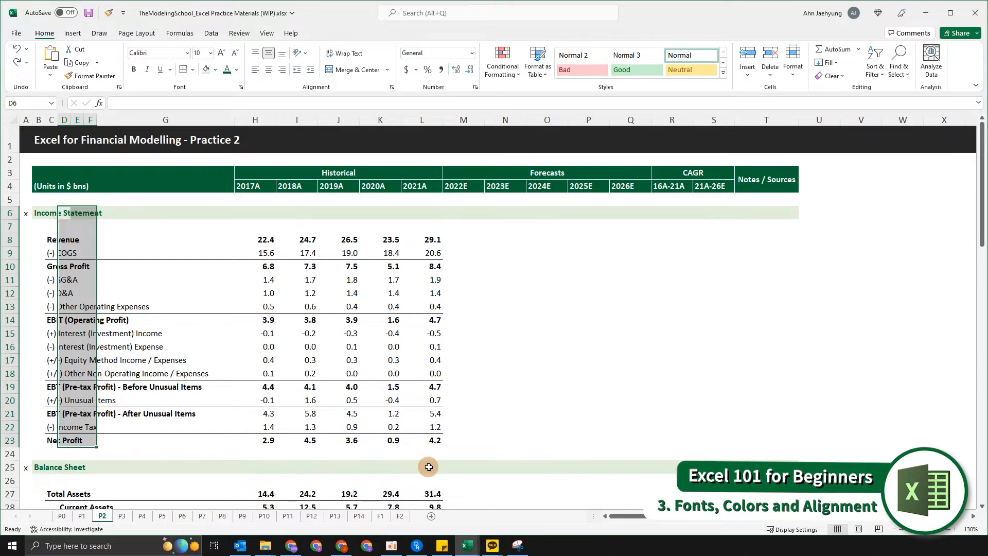
pyautogui.press('Up')
pyautogui.press('Down')
pyautogui.press('Down')
pyautogui.press('Left')
pyautogui.press('Up')
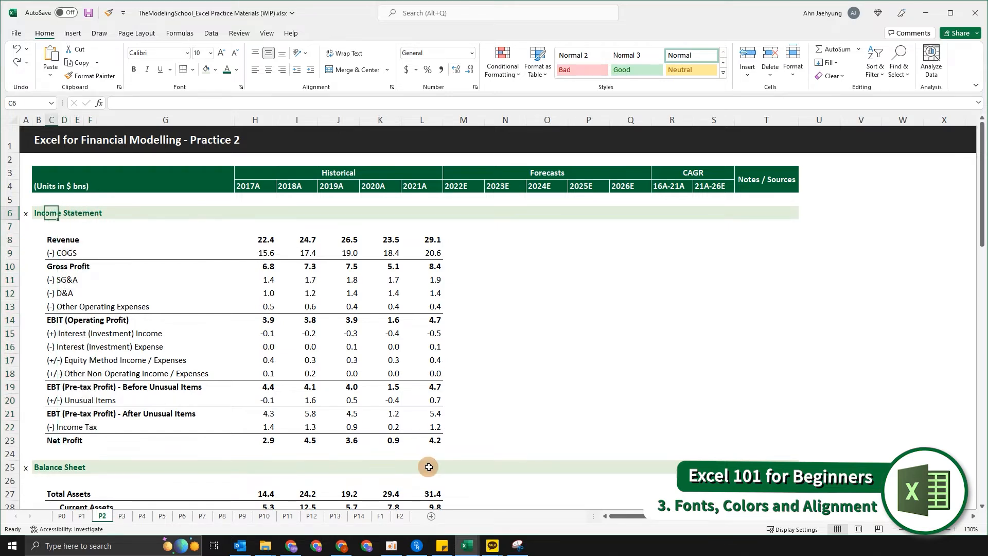
pyautogui.hotkey('shift', 'Down')
pyautogui.hotkey('shift', 'Down')
pyautogui.hotkey('shift', 'Down')
pyautogui.hotkey('shift', 'Down')
pyautogui.hotkey('shift', 'Down')
pyautogui.hotkey('shift', 'Down')
pyautogui.hotkey('shift', 'Down')
pyautogui.hotkey('shift', 'Down')
pyautogui.hotkey('shift', 'Down')
pyautogui.hotkey('shift', 'Down')
pyautogui.hotkey('shift', 'Down')
pyautogui.hotkey('shift', 'Down')
pyautogui.hotkey('shift', 'Down')
pyautogui.hotkey('shift', 'Down')
pyautogui.hotkey('shift', 'Down')
pyautogui.hotkey('shift', 'Down')
pyautogui.hotkey('shift', 'Down')
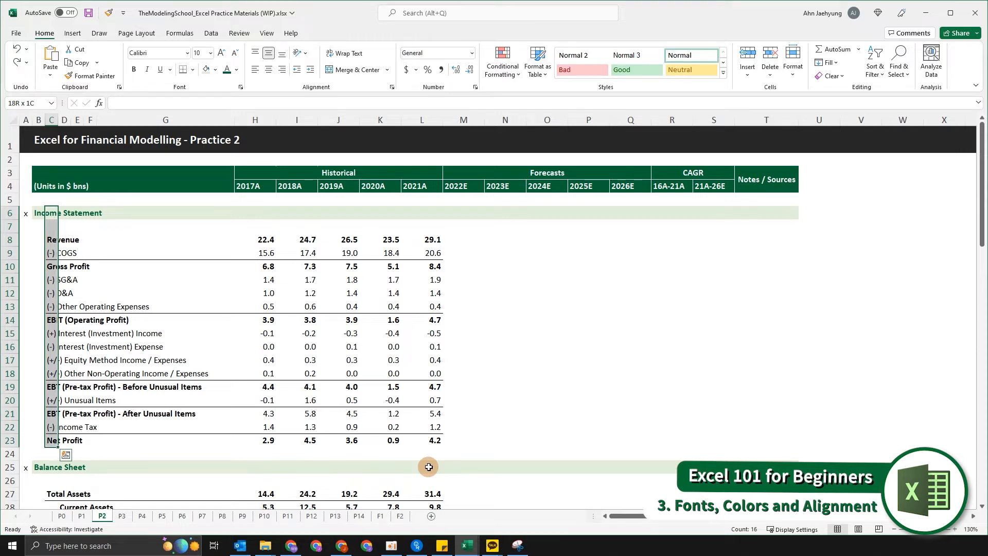
pyautogui.hotkey('shift', 'space')
# Set the font of the whole Income Statement block, rows 6 to 23, to Arial.
pyautogui.press('Up')
pyautogui.press('Down')
pyautogui.hotkey('shift', 'Down')
pyautogui.hotkey('shift', 'Down')
pyautogui.hotkey('shift', 'Down')
pyautogui.hotkey('shift', 'Down')
pyautogui.hotkey('shift', 'Down')
pyautogui.hotkey('shift', 'Down')
pyautogui.hotkey('shift', 'Down')
pyautogui.hotkey('shift', 'Down')
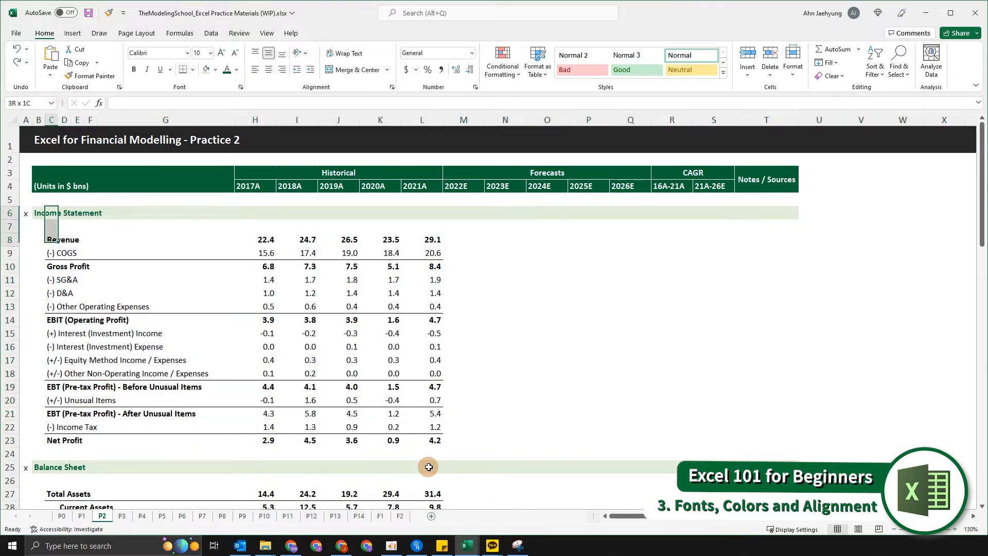
pyautogui.hotkey('shift', 'Down')
pyautogui.hotkey('shift', 'Down')
pyautogui.hotkey('shift', 'Down')
pyautogui.hotkey('shift', 'Down')
pyautogui.hotkey('shift', 'Down')
pyautogui.hotkey('shift', 'Down')
pyautogui.hotkey('shift', 'Down')
pyautogui.hotkey('shift', 'Down')
pyautogui.hotkey('shift', 'Down')
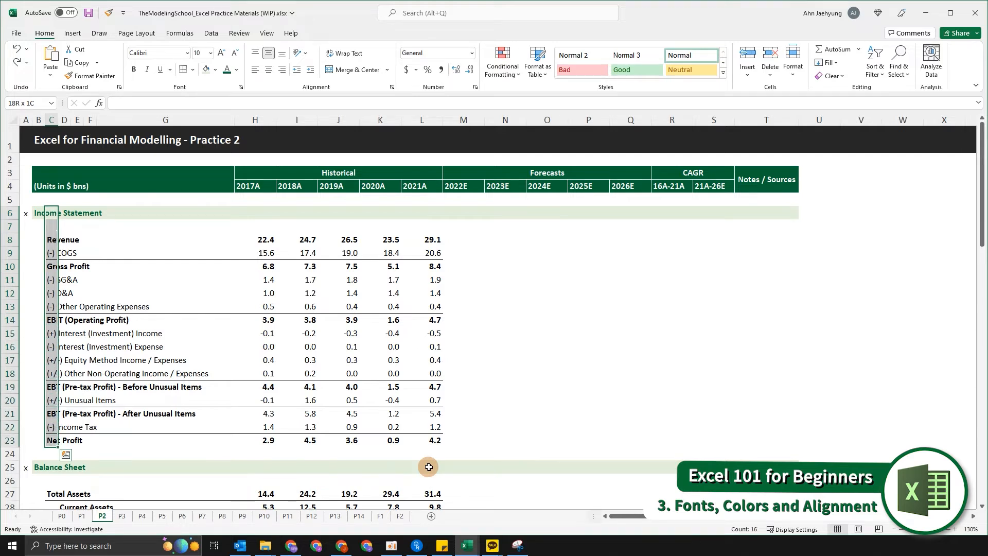
pyautogui.hotkey('shift', 'space')
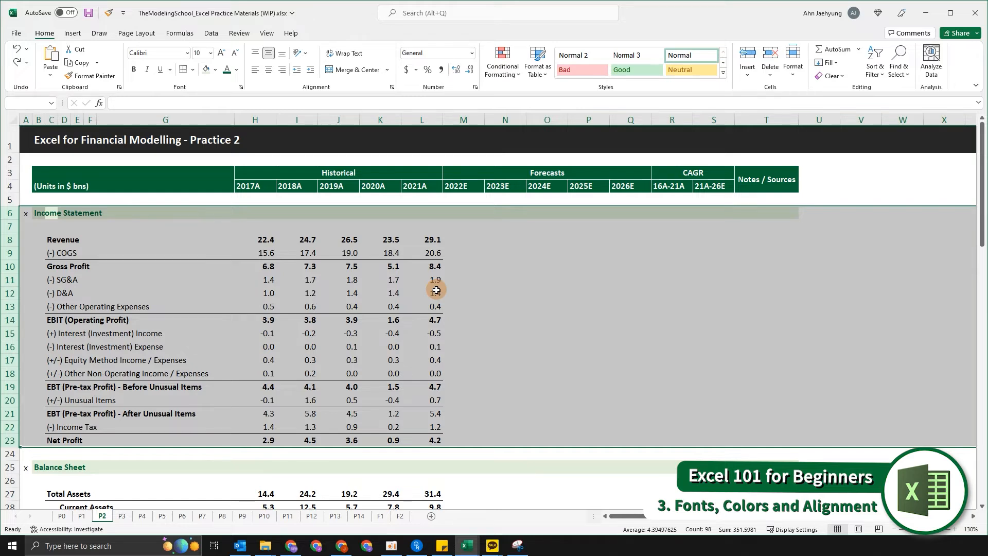
pyautogui.hotkey('alt', 'h')
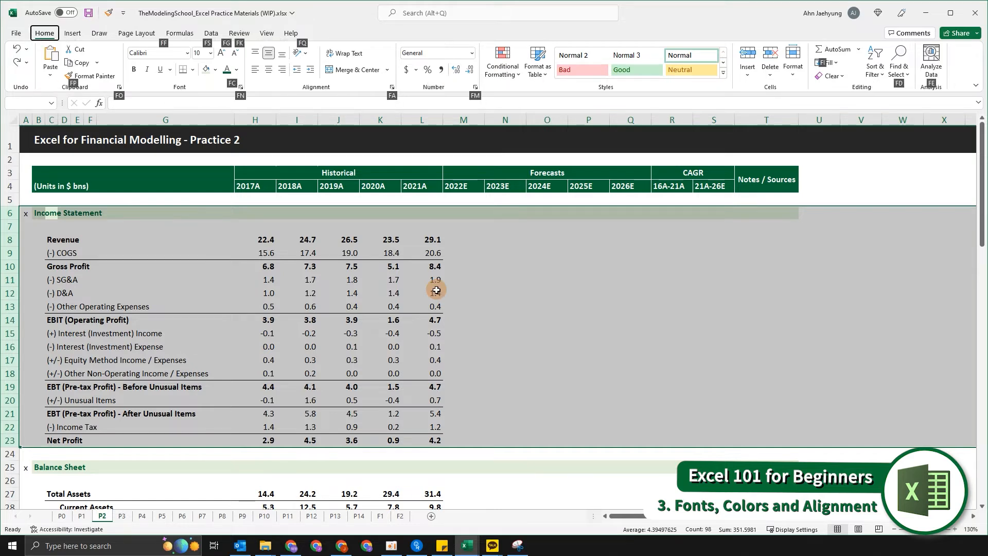
pyautogui.press('f')
pyautogui.press('f')
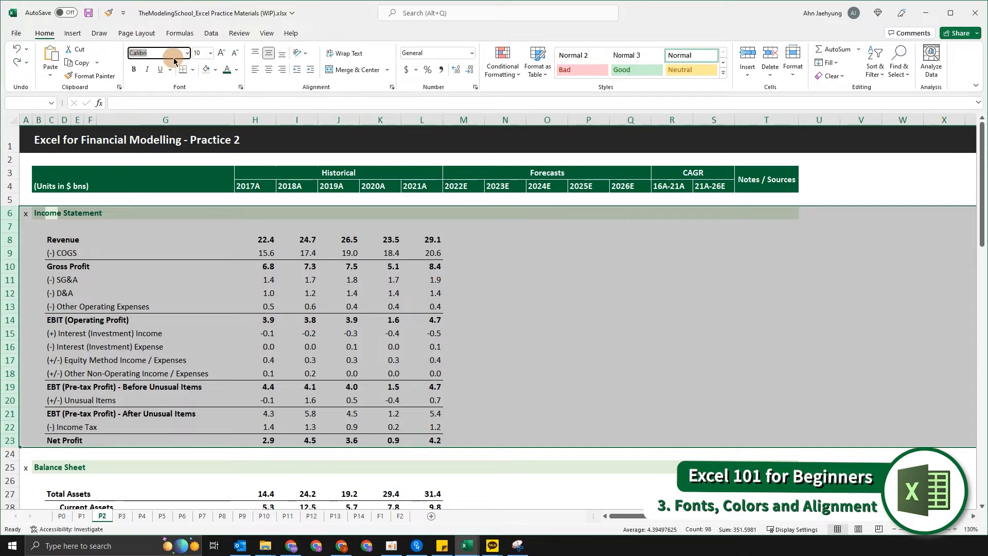
pyautogui.write('arial')
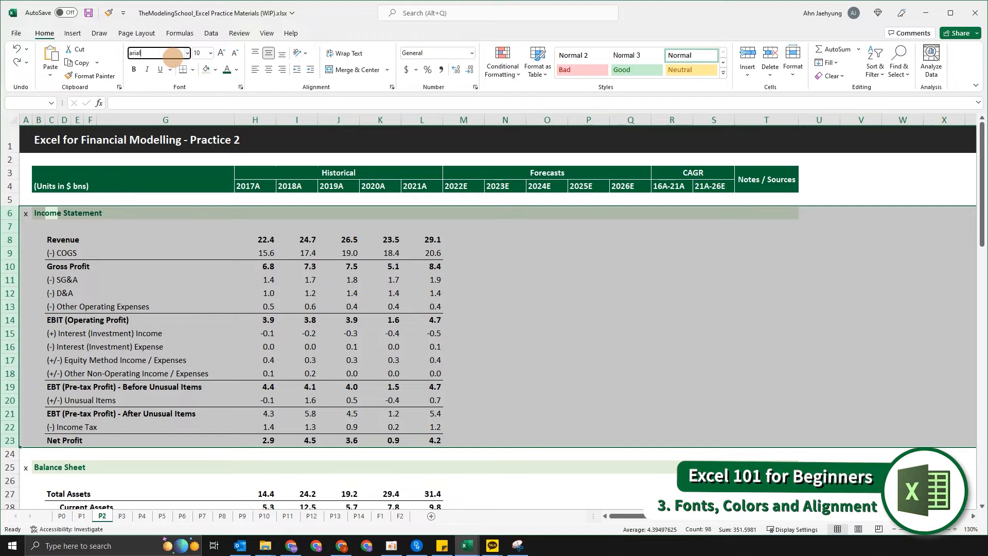
pyautogui.press('Return')
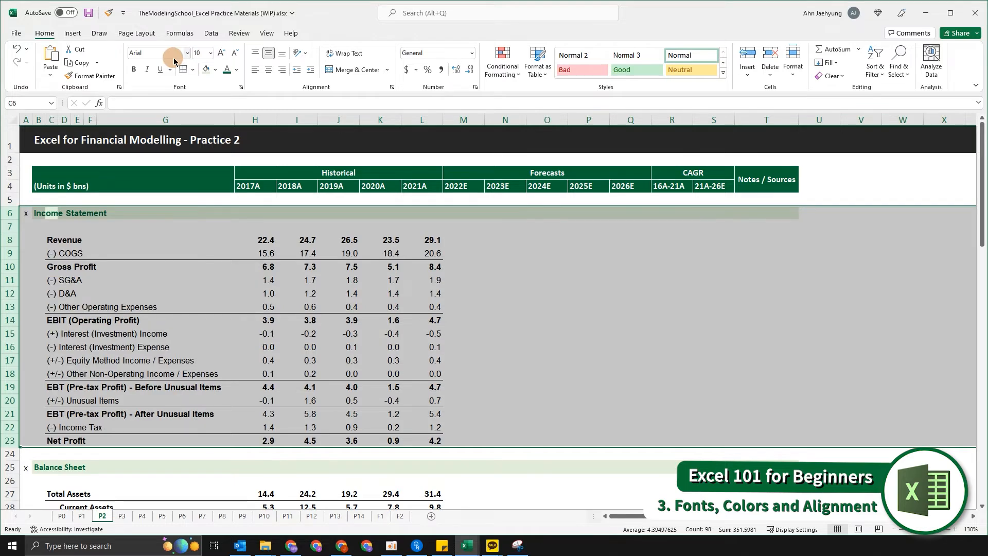
# Compare the fonts of the Income Statement labels with those of the Balance Sheet labels.
pyautogui.click(216, 386)
pyautogui.scroll(-3, 216, 384)
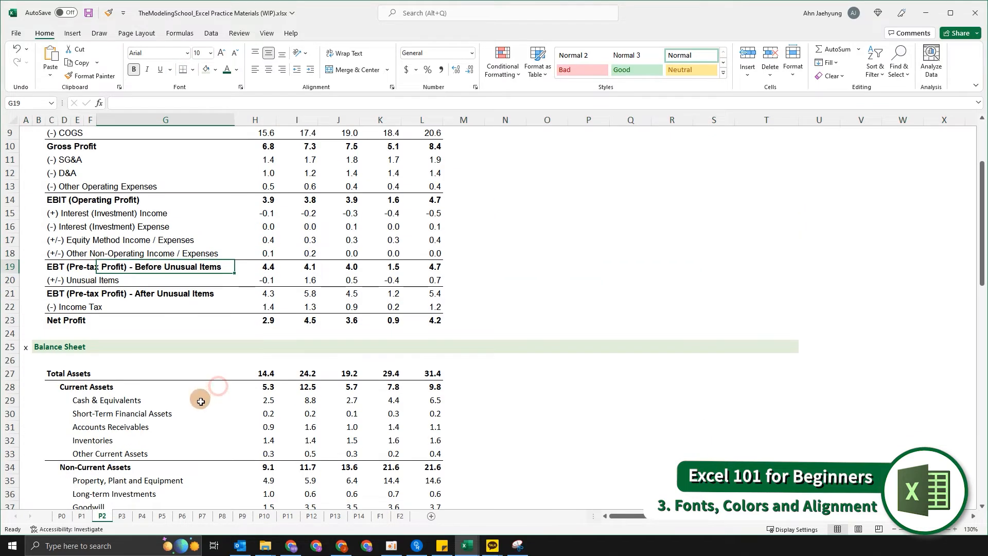
pyautogui.moveTo(60, 199); pyautogui.dragTo(117, 304)
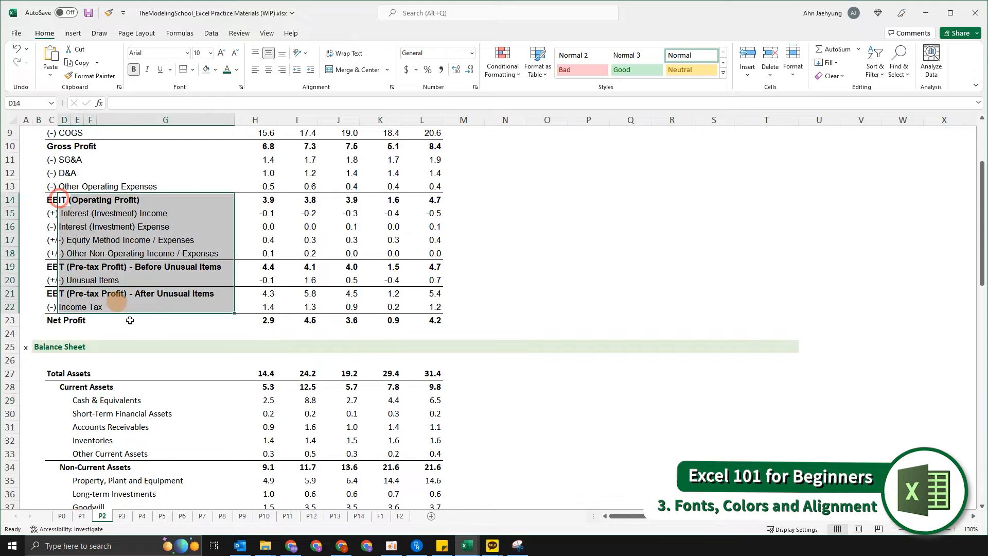
pyautogui.click(101, 413)
pyautogui.scroll(-3, 95, 391)
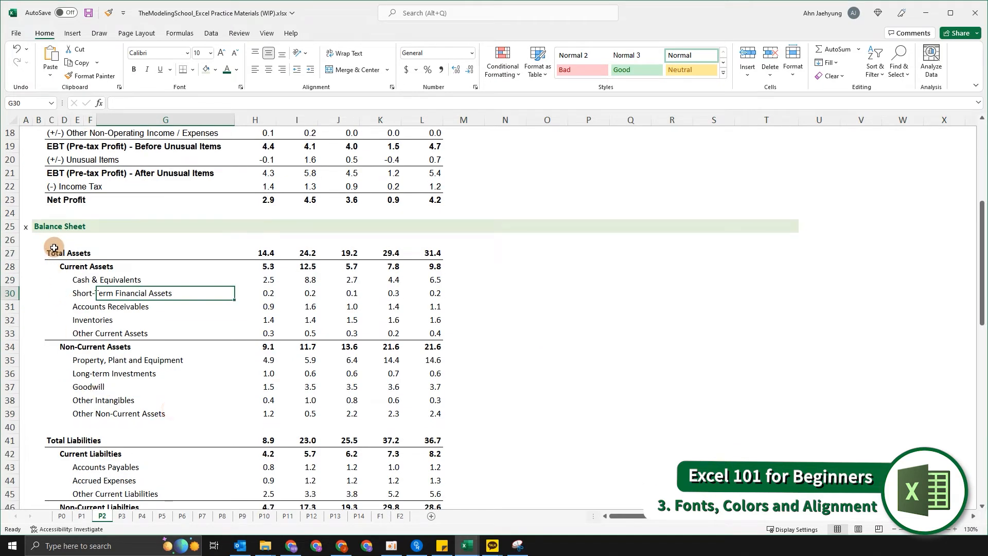
pyautogui.moveTo(54, 248); pyautogui.dragTo(199, 353)
pyautogui.scroll(2, 199, 354)
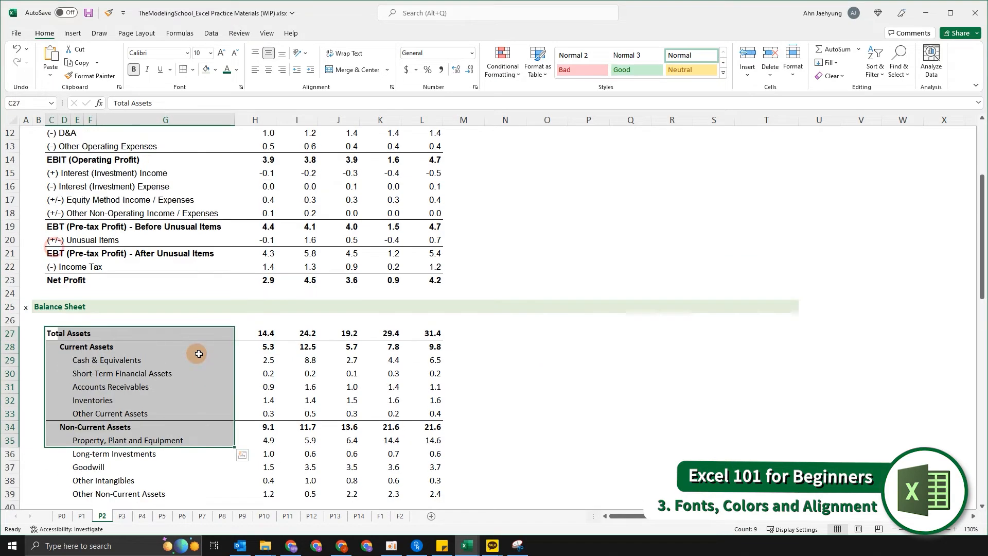
pyautogui.moveTo(67, 150); pyautogui.dragTo(162, 277)
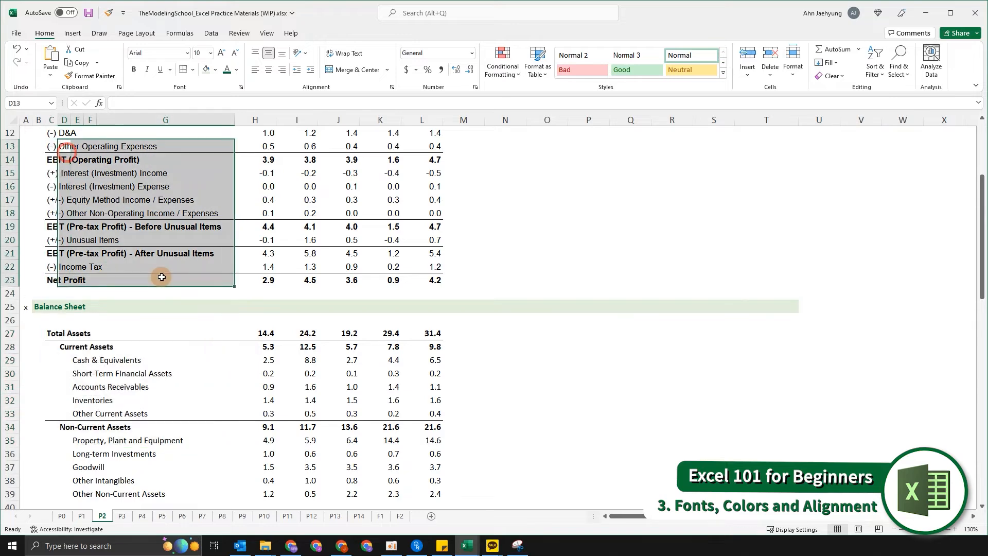
pyautogui.scroll(2, 162, 278)
pyautogui.scroll(2, 205, 217)
pyautogui.click(207, 221)
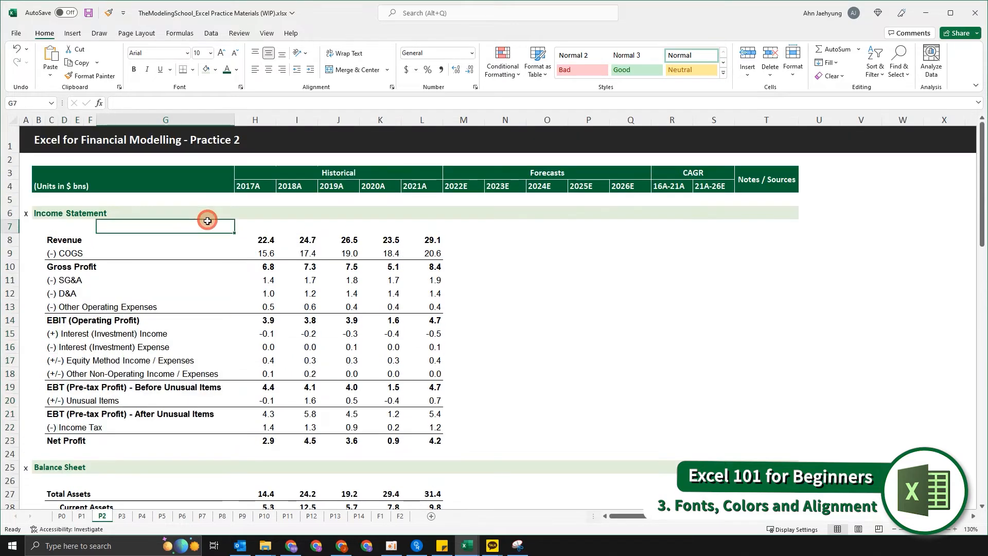
# Inspect the font of the Income Statement figures in columns H to L.
pyautogui.press('Up')
pyautogui.hotkey('ctrl', 'Left')
pyautogui.hotkey('ctrl', 'Home')
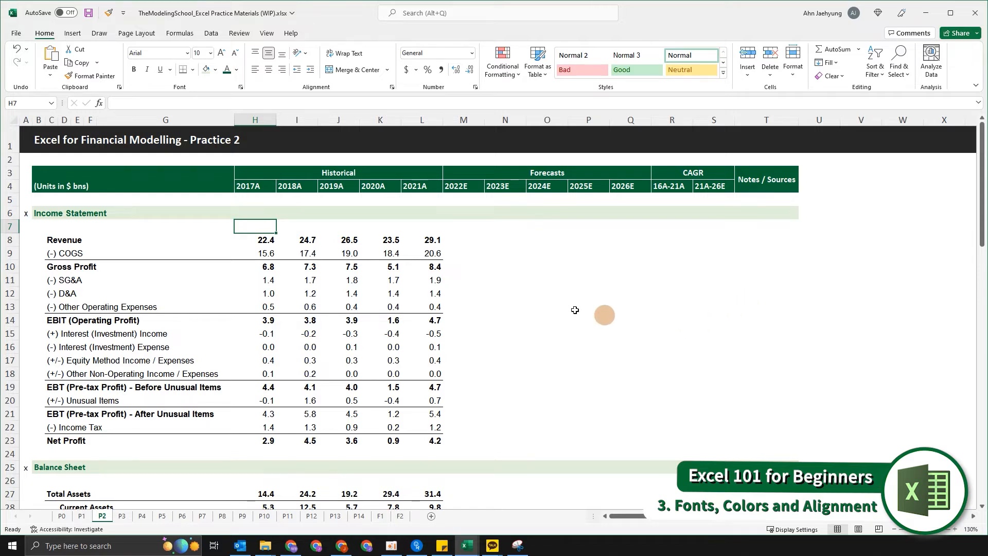
pyautogui.click(287, 254)
pyautogui.moveTo(273, 243); pyautogui.dragTo(448, 442)
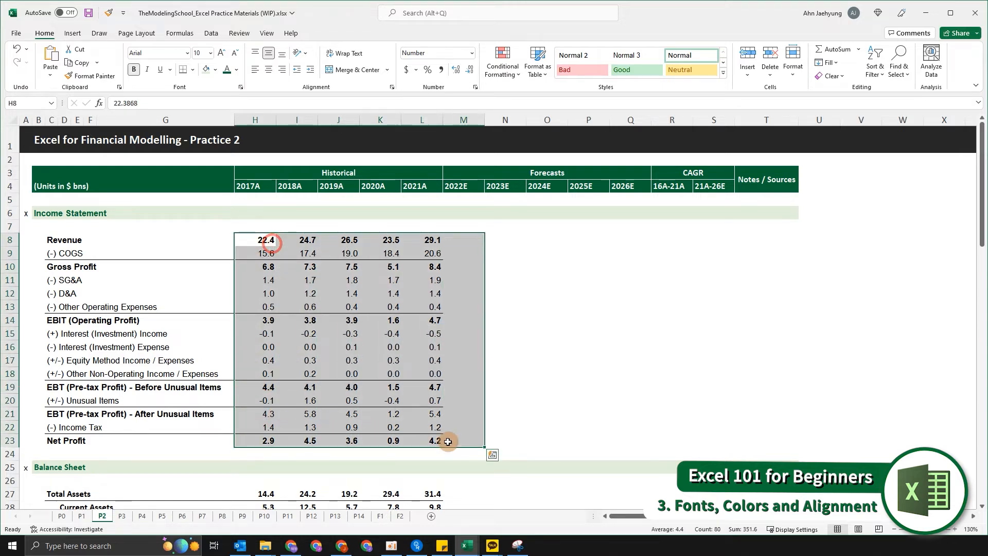
pyautogui.click(536, 380)
pyautogui.moveTo(266, 243); pyautogui.dragTo(438, 448)
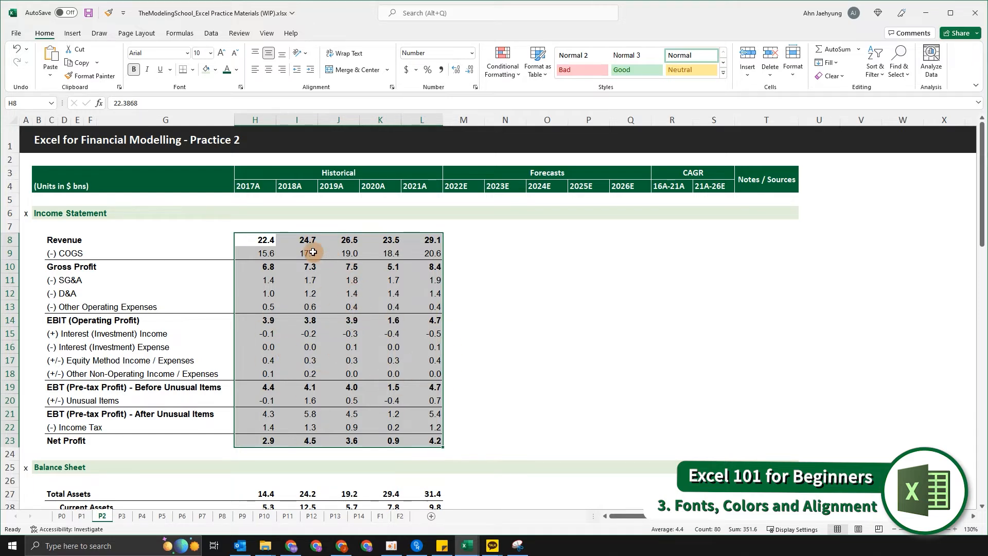
pyautogui.click(323, 222)
pyautogui.press('Left')
pyautogui.press('Left')
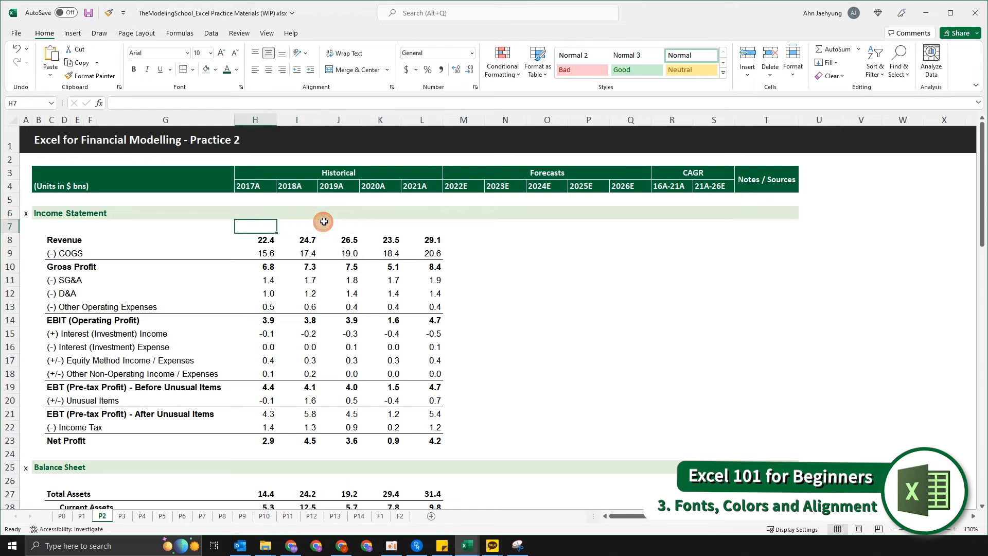
# Right-align the year headers in row 4, columns H to S.
pyautogui.press('Up')
pyautogui.press('Up')
pyautogui.press('Up')
pyautogui.hotkey('ctrl', 'shift', 'Right')
pyautogui.hotkey('shift', 'ctrl', 'Left')
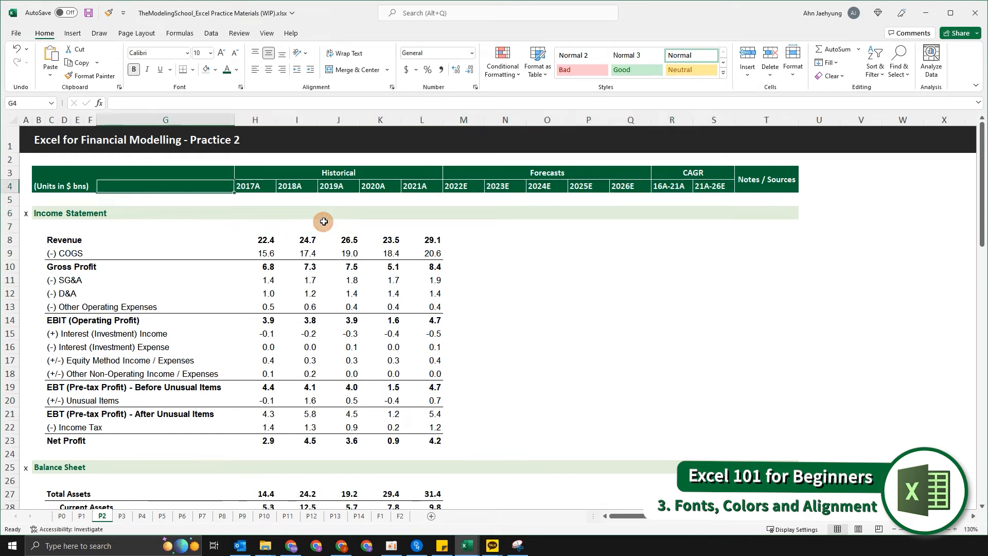
pyautogui.hotkey('shift', 'Right')
pyautogui.hotkey('shift', 'Right')
pyautogui.hotkey('shift', 'Right')
pyautogui.hotkey('shift', 'Right')
pyautogui.hotkey('shift', 'Right')
pyautogui.hotkey('shift', 'Right')
pyautogui.hotkey('shift', 'Right')
pyautogui.hotkey('shift', 'Right')
pyautogui.hotkey('shift', 'Right')
pyautogui.hotkey('shift', 'Right')
pyautogui.hotkey('shift', 'Right')
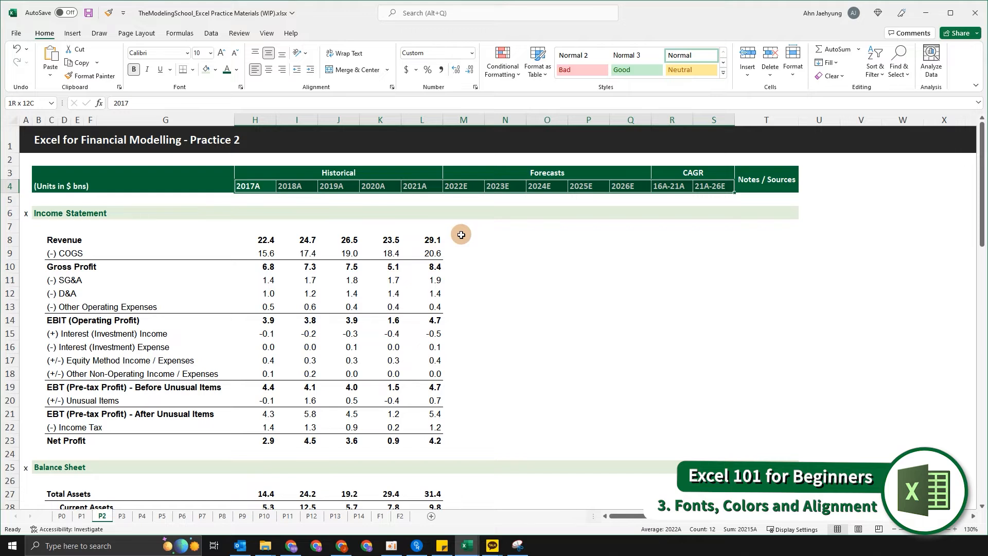
pyautogui.press('alt')
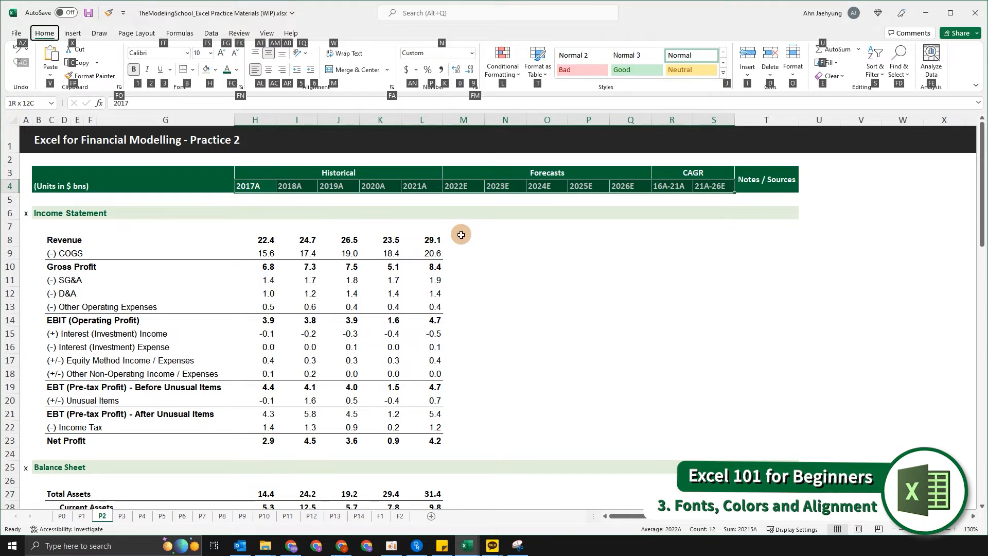
pyautogui.press('a')
pyautogui.press('r')
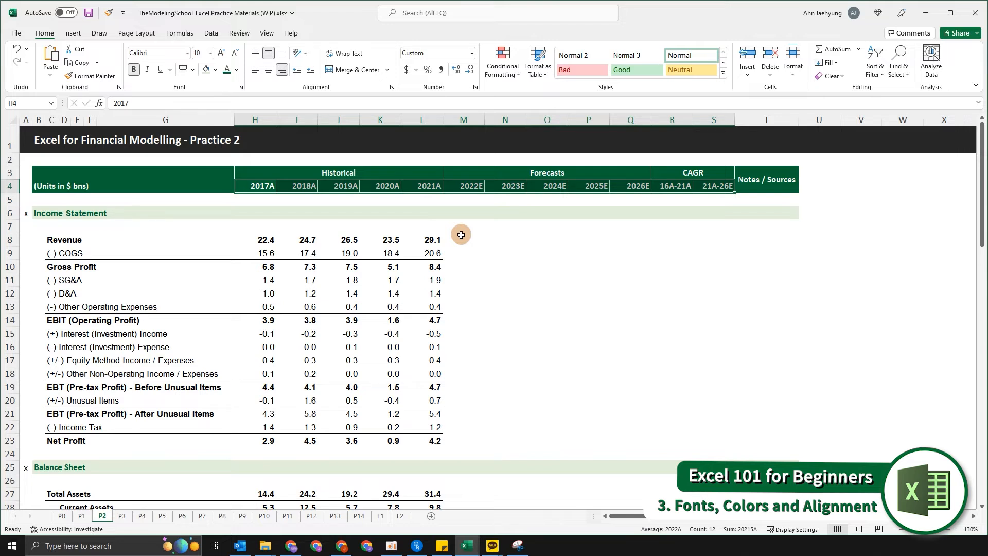
# Switch the year headers between centre and left alignment.
pyautogui.press('alt')
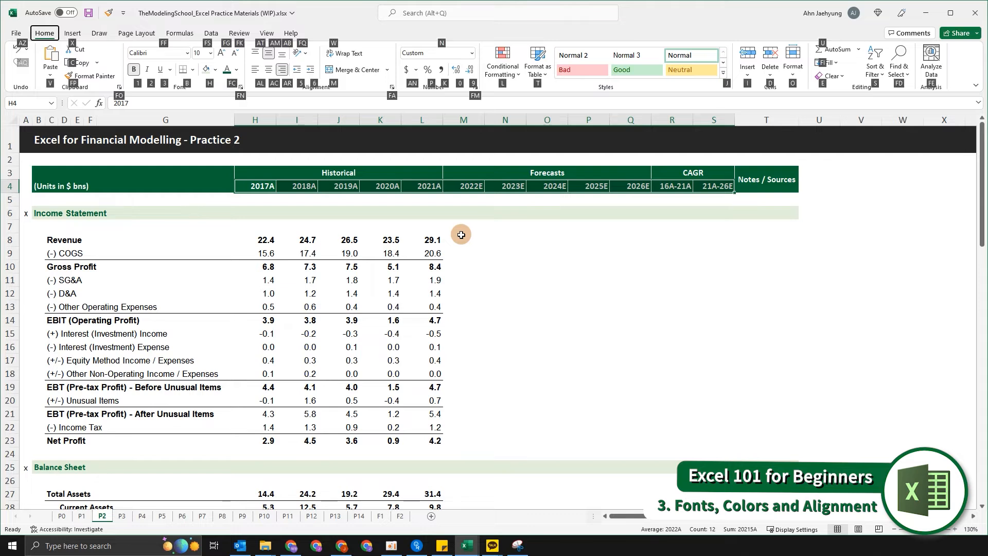
pyautogui.press('a')
pyautogui.press('c')
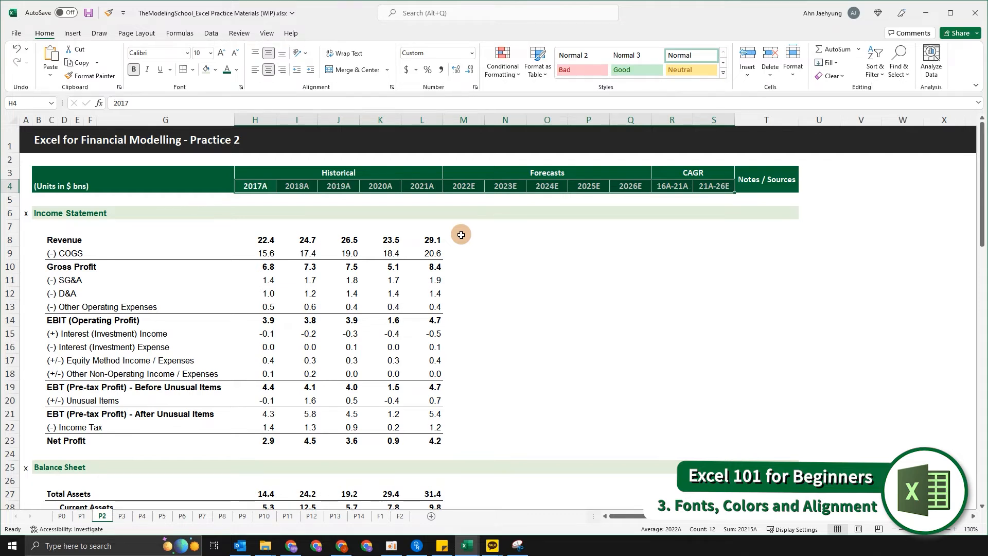
pyautogui.hotkey('alt', 'h')
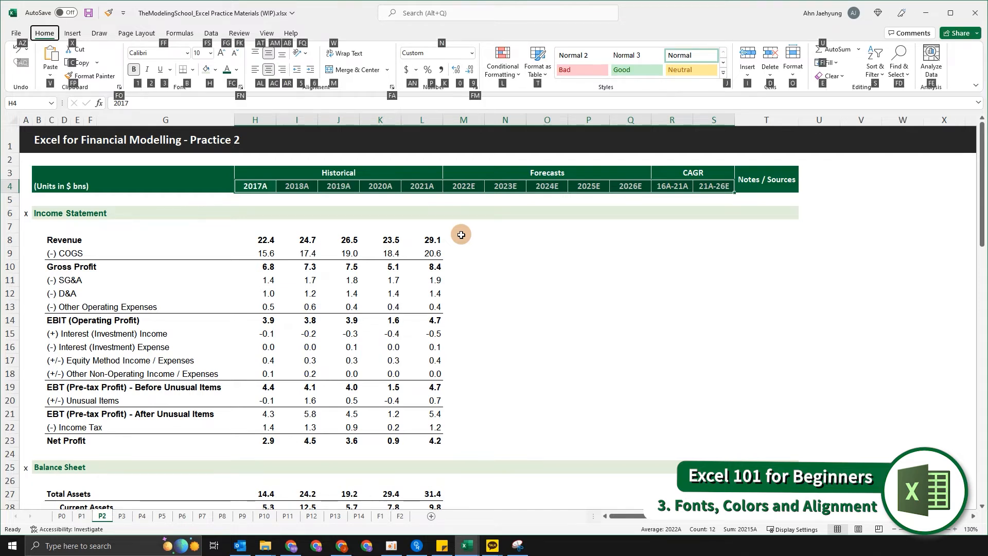
pyautogui.press('a')
pyautogui.press('l')
pyautogui.hotkey('alt', 'h')
pyautogui.press('a')
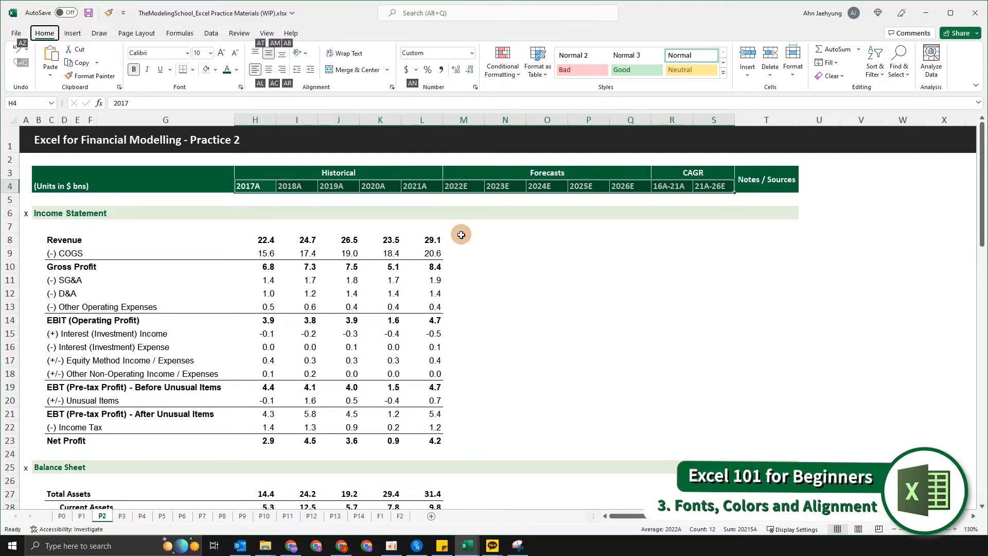
pyautogui.press('c')
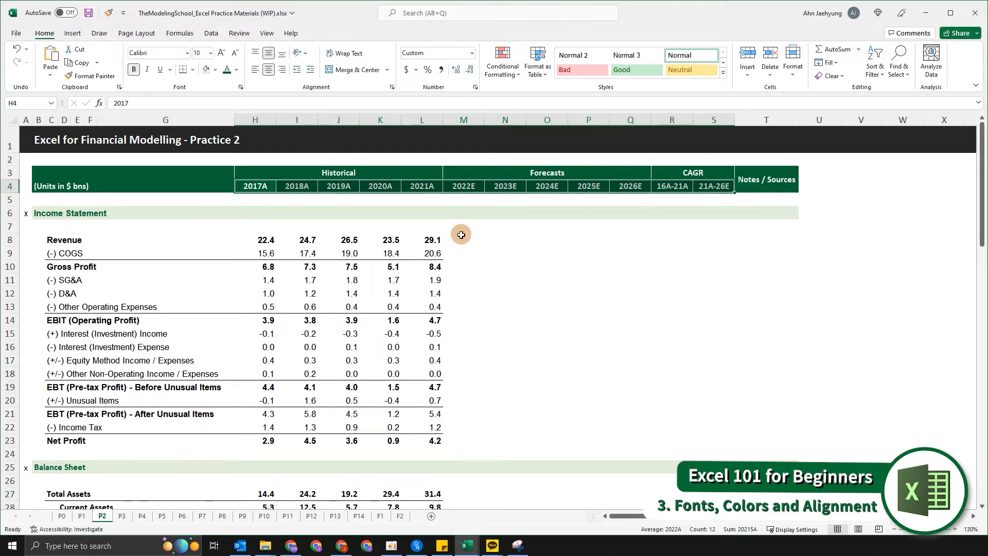
pyautogui.hotkey('alt', 'h')
pyautogui.press('a')
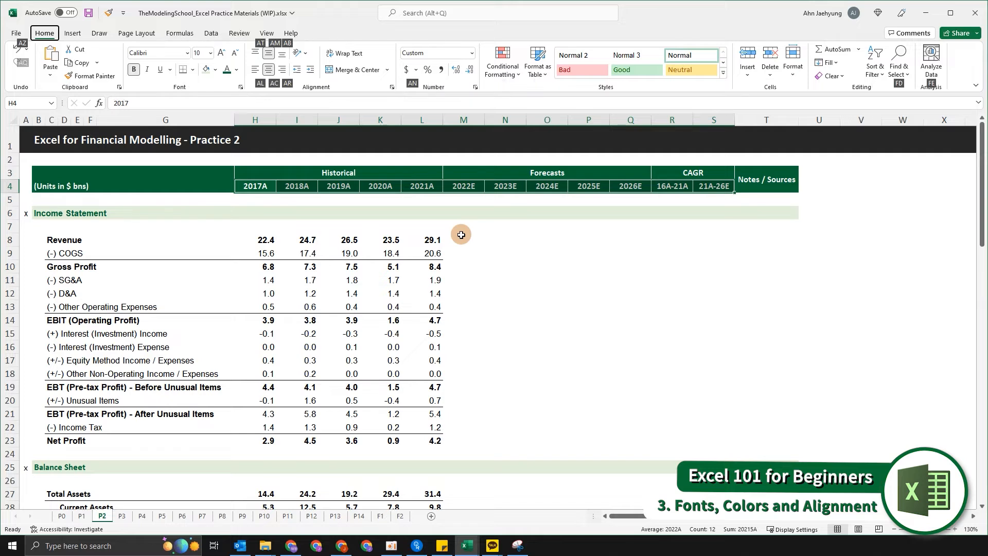
pyautogui.press('l')
# Right-align the year headers in row 4 again.
pyautogui.hotkey('alt', 'h')
pyautogui.press('a')
pyautogui.press('r')
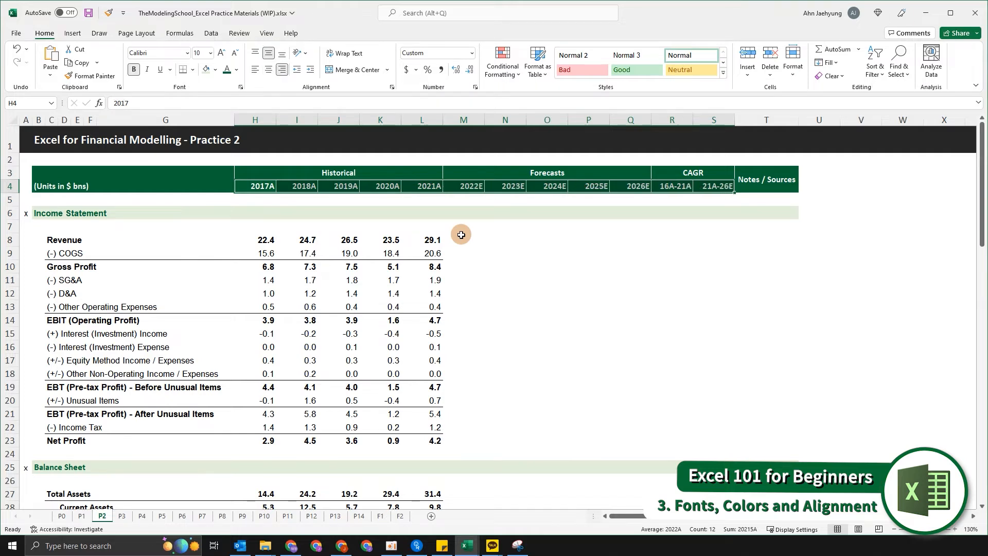
pyautogui.press('Down')
pyautogui.press('Down')
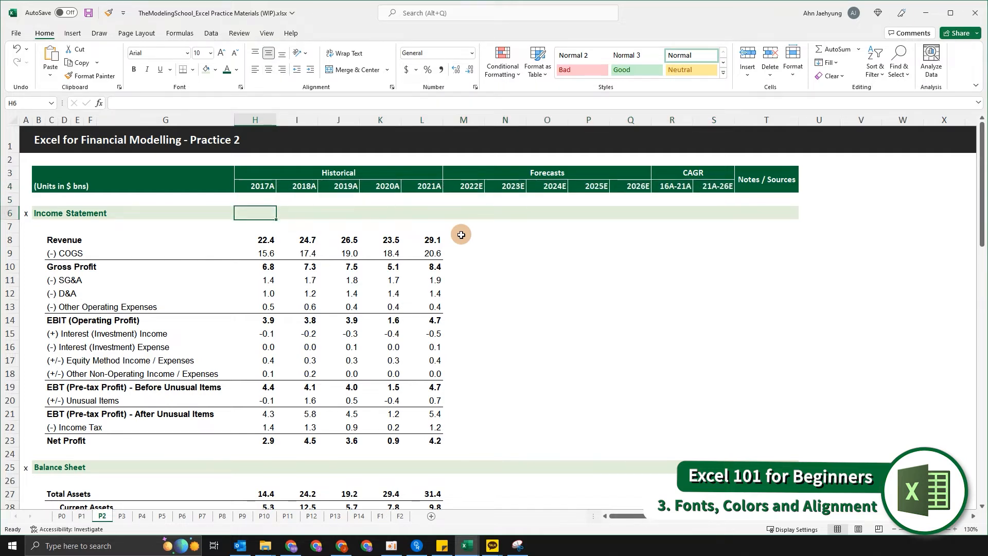
pyautogui.click(541, 268)
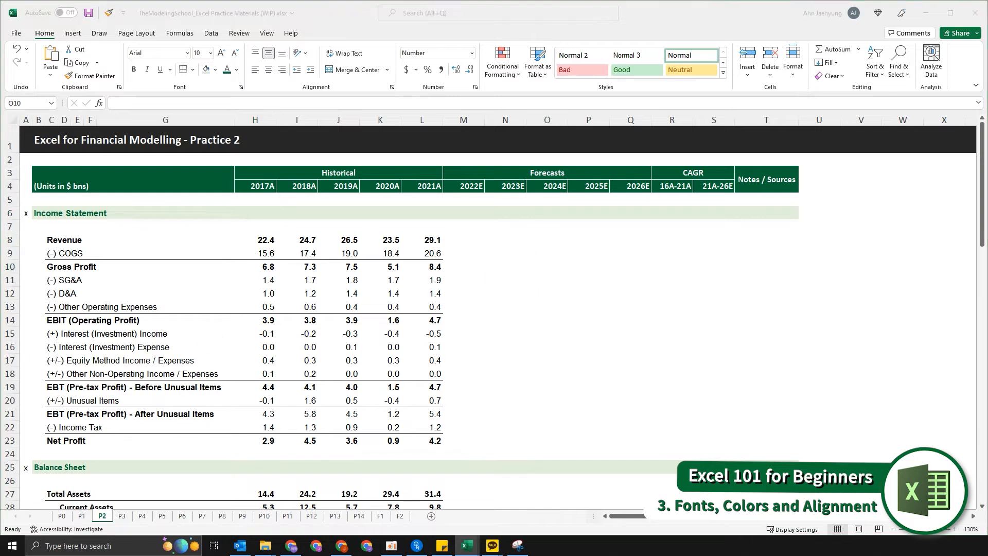
pyautogui.click(573, 377)
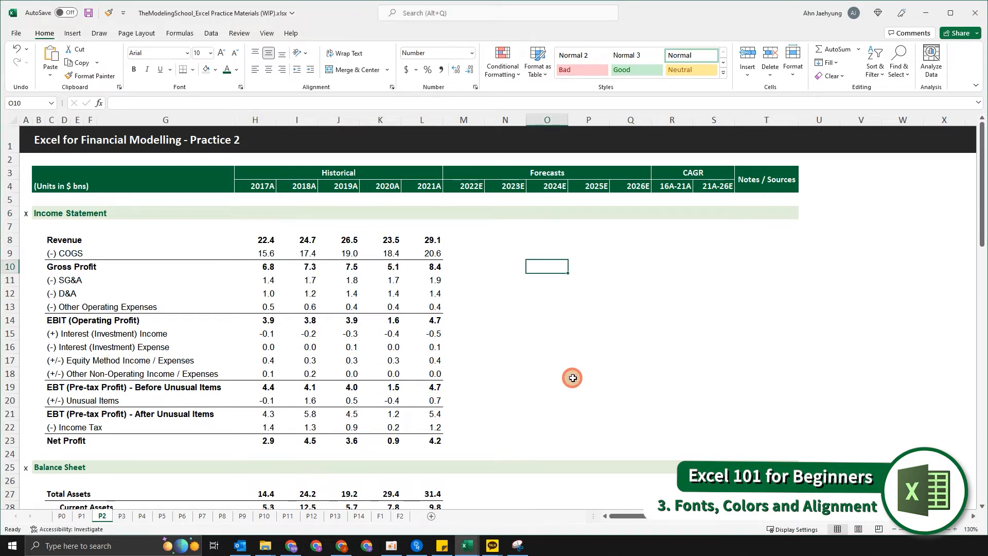
pyautogui.click(783, 316)
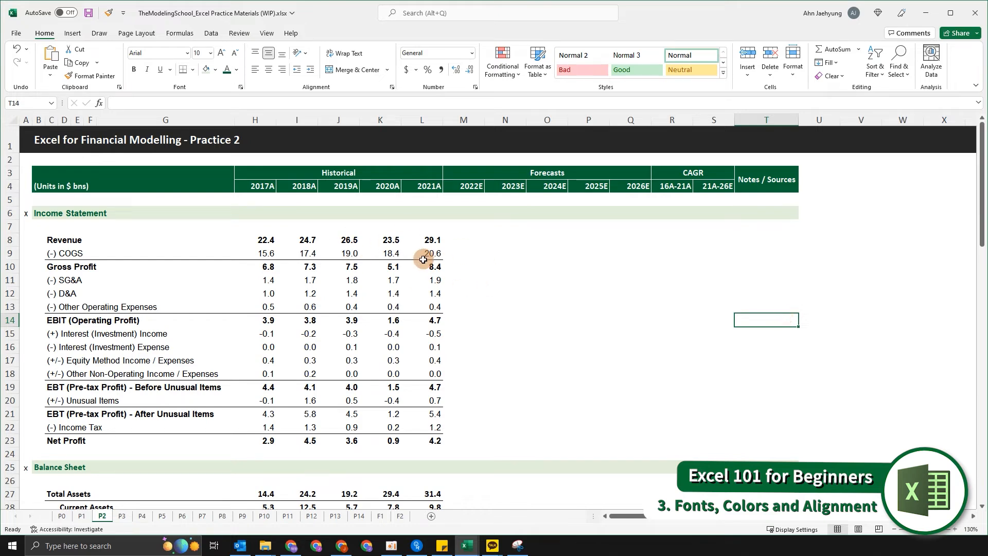
pyautogui.click(696, 263)
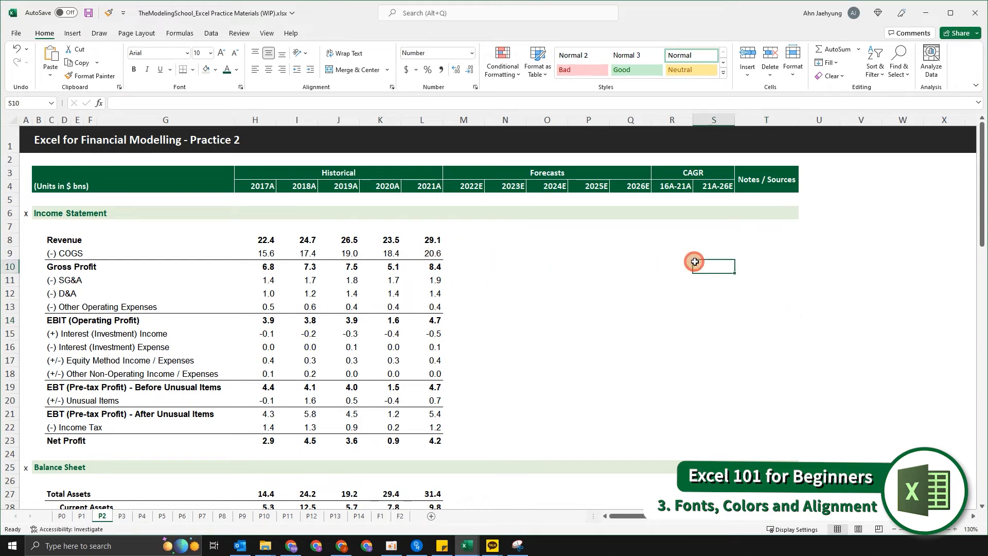
pyautogui.click(779, 239)
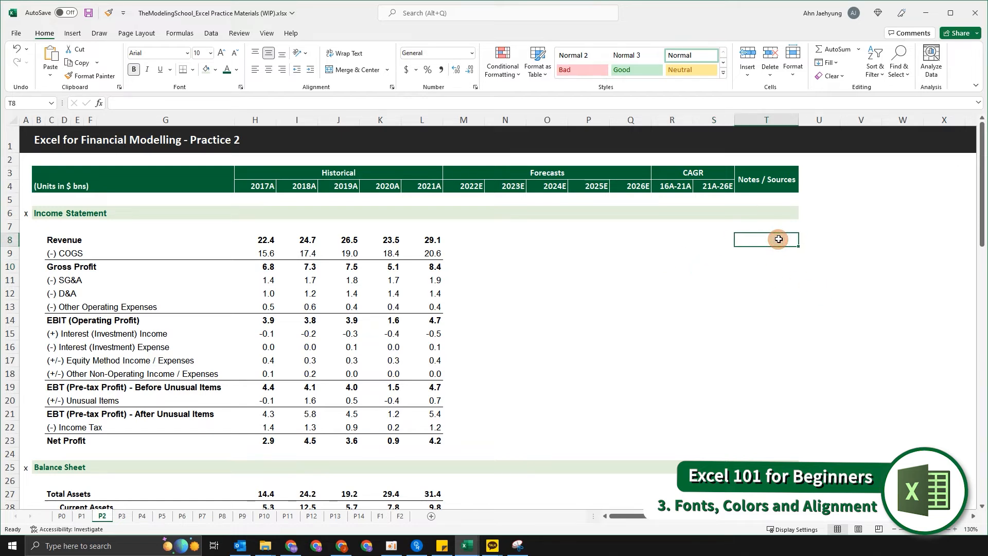
pyautogui.press('Up')
pyautogui.press('Up')
pyautogui.hotkey('ctrl', 'Left')
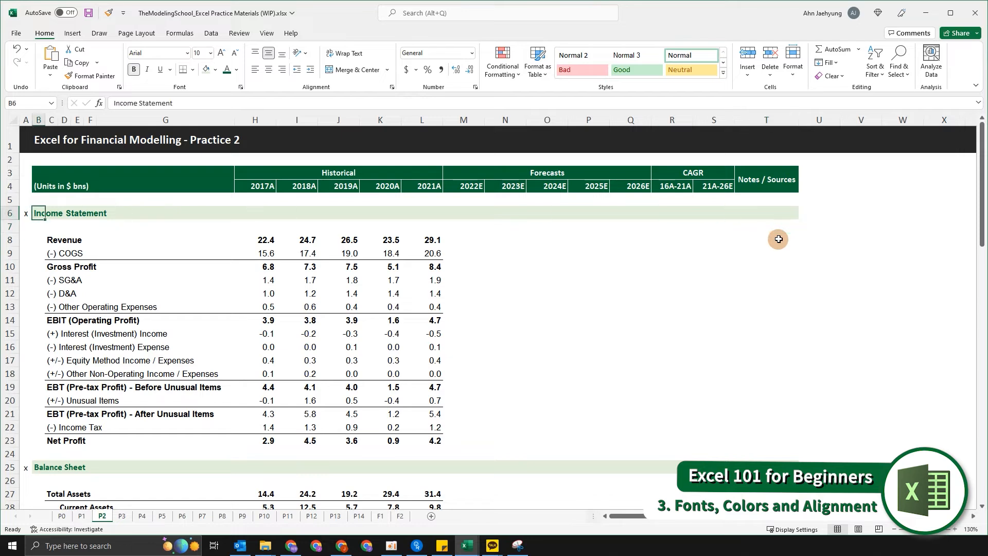
pyautogui.press('Left')
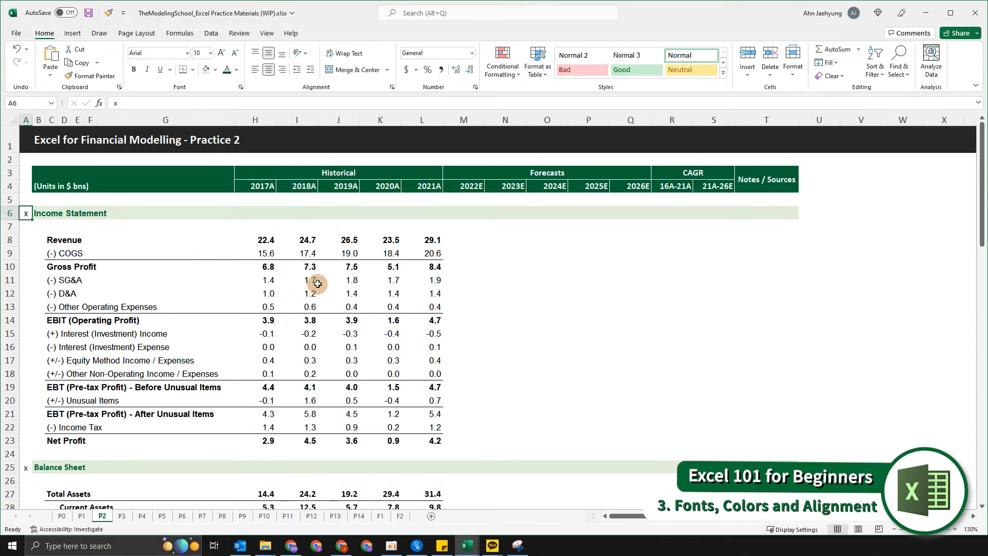
# Fill the Income Statement header row, columns B to T, with a light gold colour.
pyautogui.click(627, 217)
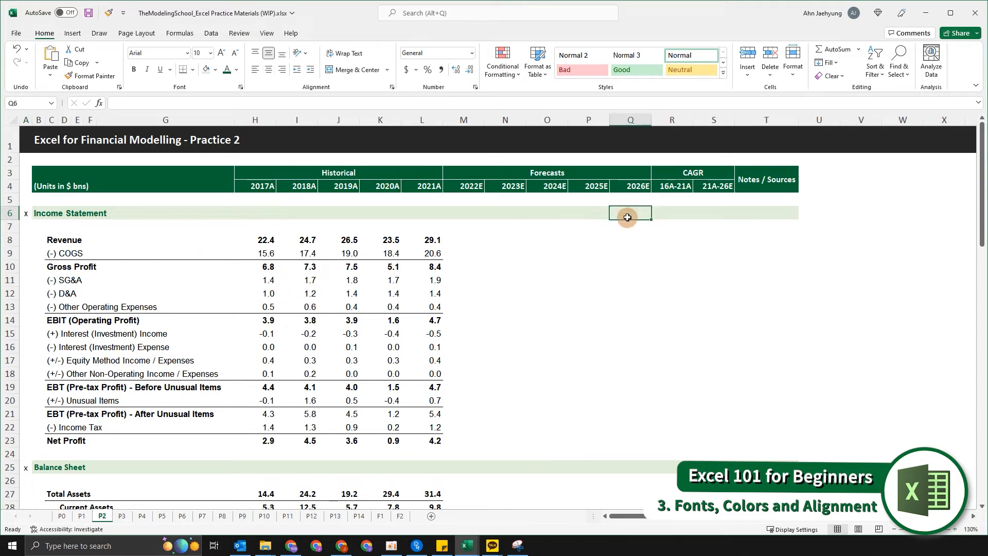
pyautogui.press('Right')
pyautogui.press('Right')
pyautogui.press('Right')
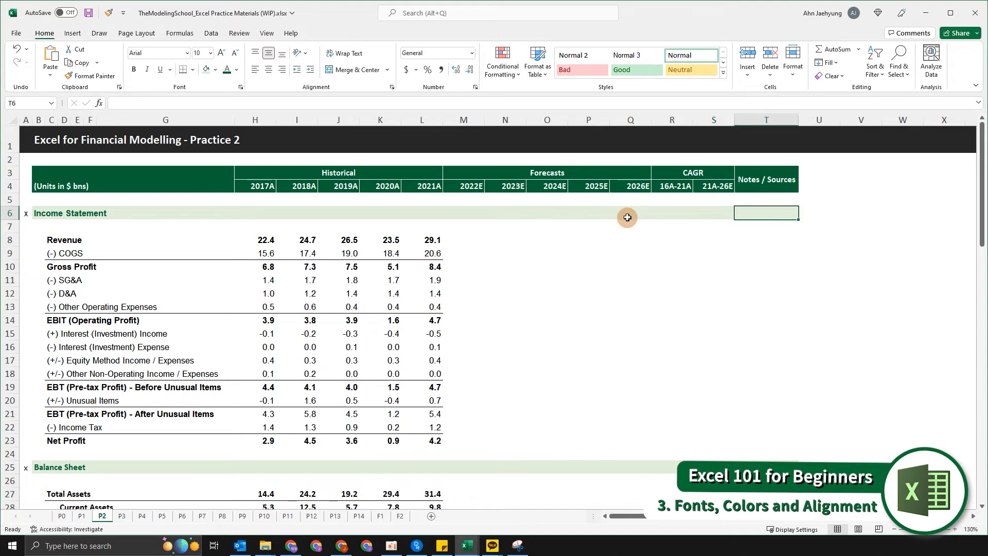
pyautogui.hotkey('ctrl', 'shift', 'Left')
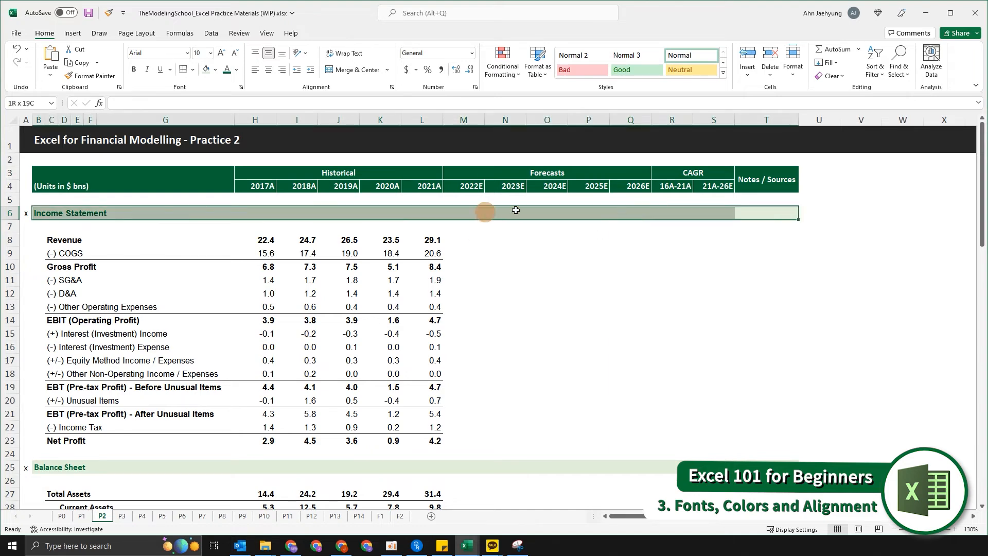
pyautogui.press('alt')
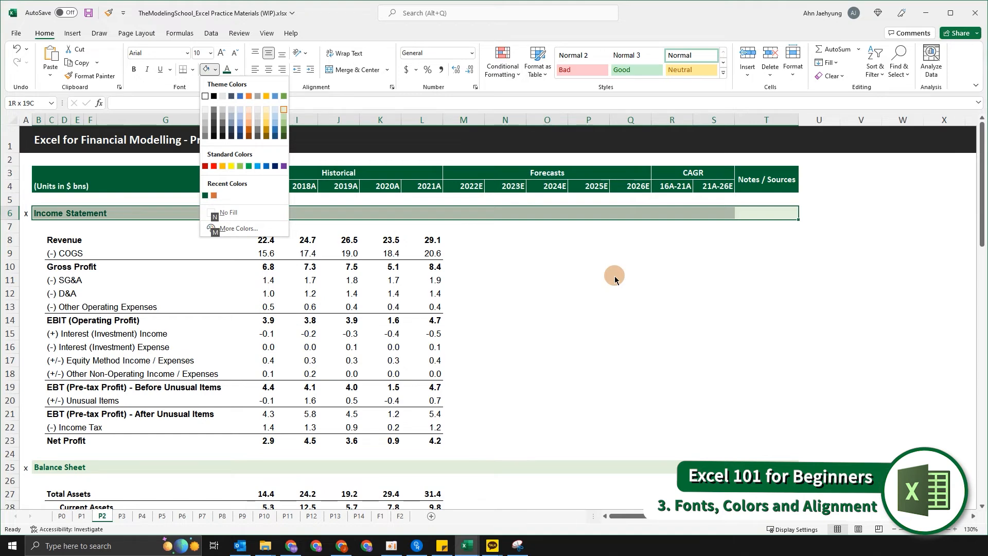
pyautogui.press('Down')
pyautogui.press('Down')
pyautogui.press('Down')
pyautogui.press('Left')
pyautogui.press('Left')
pyautogui.press('Left')
pyautogui.press('Down')
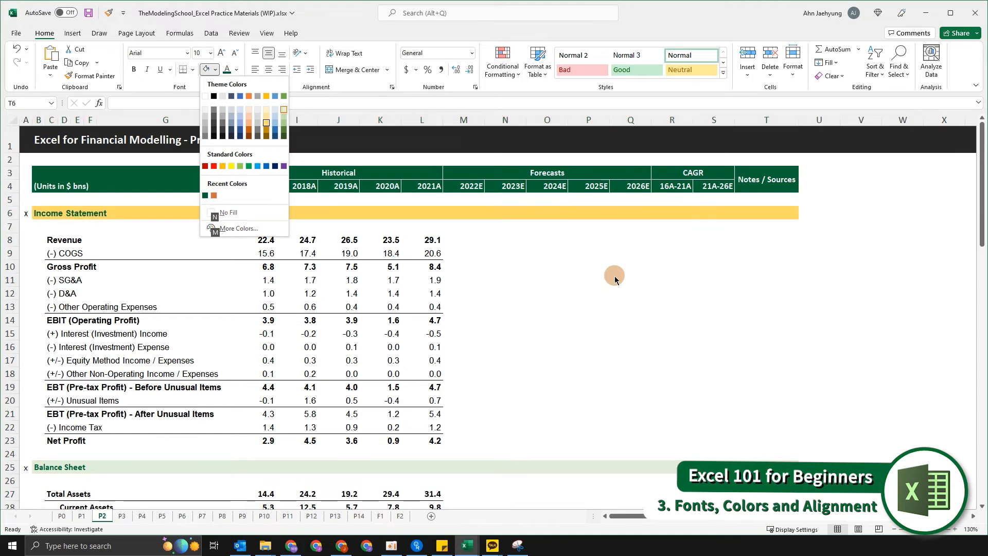
pyautogui.press('Up')
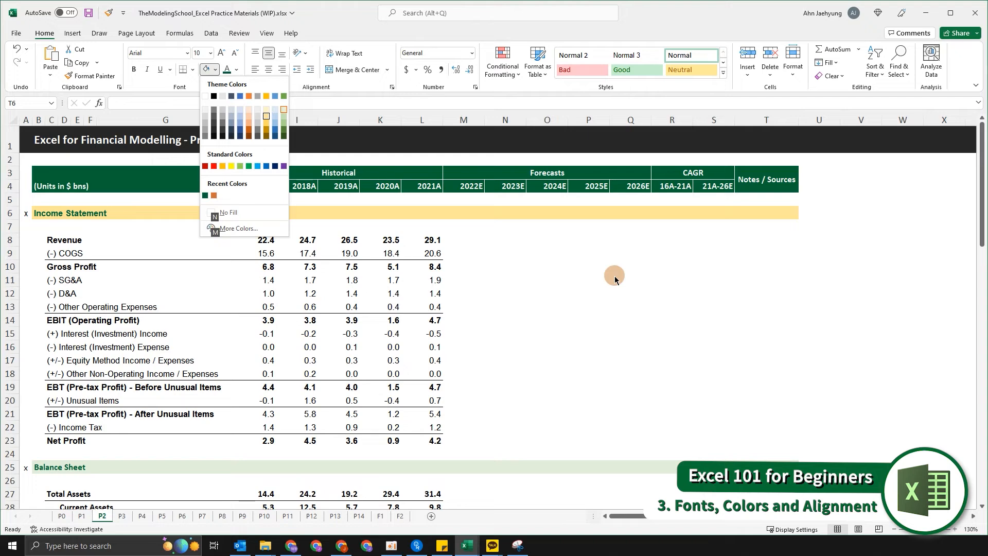
pyautogui.press('Return')
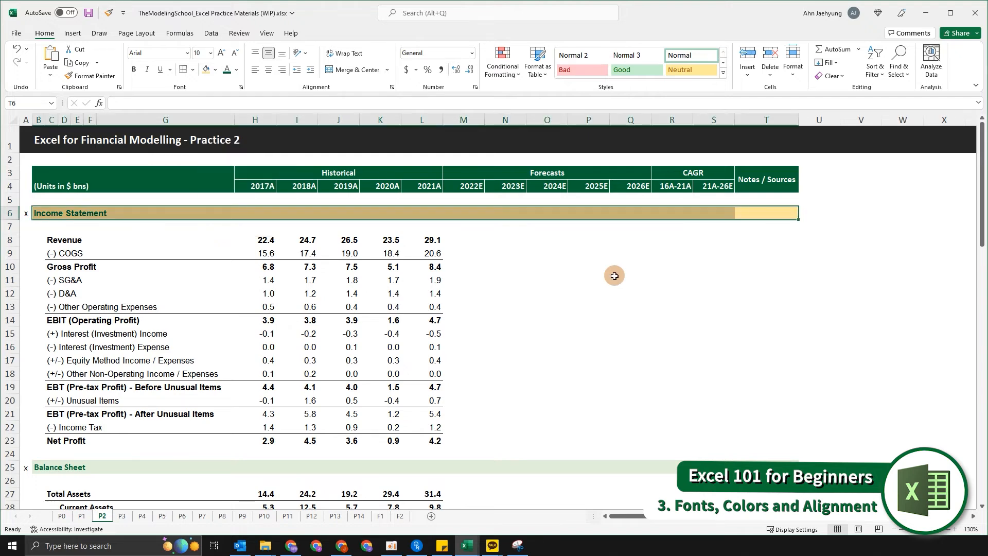
# Repeat the light gold fill on the Balance Sheet header row 25, columns B to T.
pyautogui.press('Down')
pyautogui.press('Down')
pyautogui.press('Down')
pyautogui.press('Down')
pyautogui.press('Down')
pyautogui.press('Down')
pyautogui.press('Down')
pyautogui.press('Down')
pyautogui.press('Down')
pyautogui.press('Down')
pyautogui.press('Down')
pyautogui.press('Down')
pyautogui.press('Down')
pyautogui.press('Down')
pyautogui.press('Down')
pyautogui.press('Down')
pyautogui.press('Down')
pyautogui.press('Down')
pyautogui.press('Down')
pyautogui.press('Down')
pyautogui.press('Down')
pyautogui.press('Down')
pyautogui.press('Down')
pyautogui.press('Down')
pyautogui.press('Down')
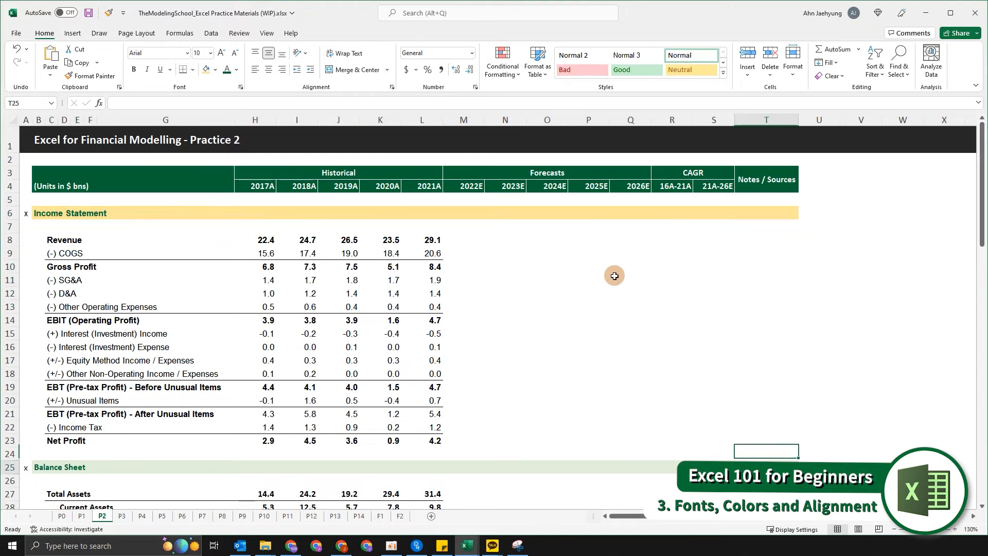
pyautogui.press('Down')
pyautogui.press('Down')
pyautogui.press('Down')
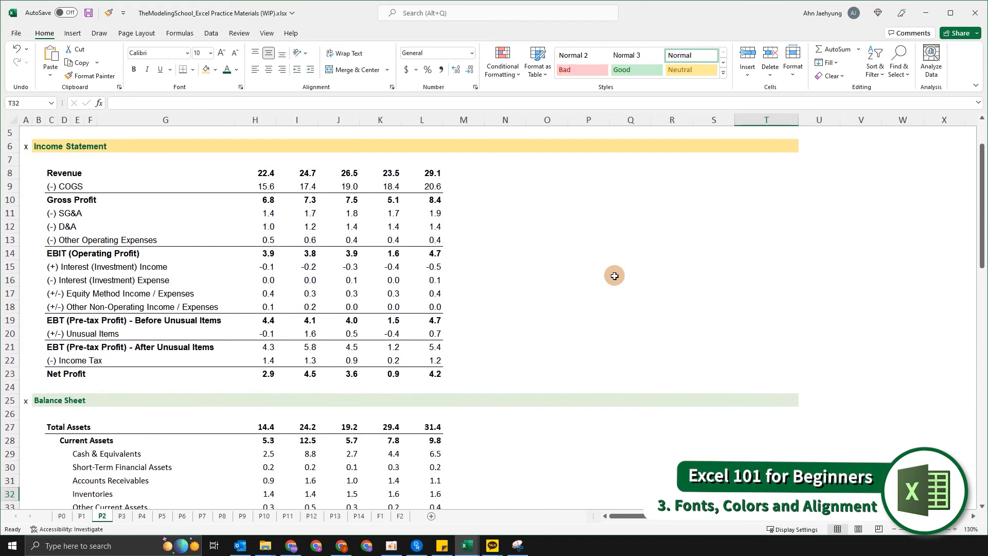
pyautogui.press('Up')
pyautogui.press('Up')
pyautogui.press('Up')
pyautogui.press('Up')
pyautogui.press('Up')
pyautogui.press('Up')
pyautogui.press('Up')
pyautogui.press('Up')
pyautogui.press('Up')
pyautogui.press('Up')
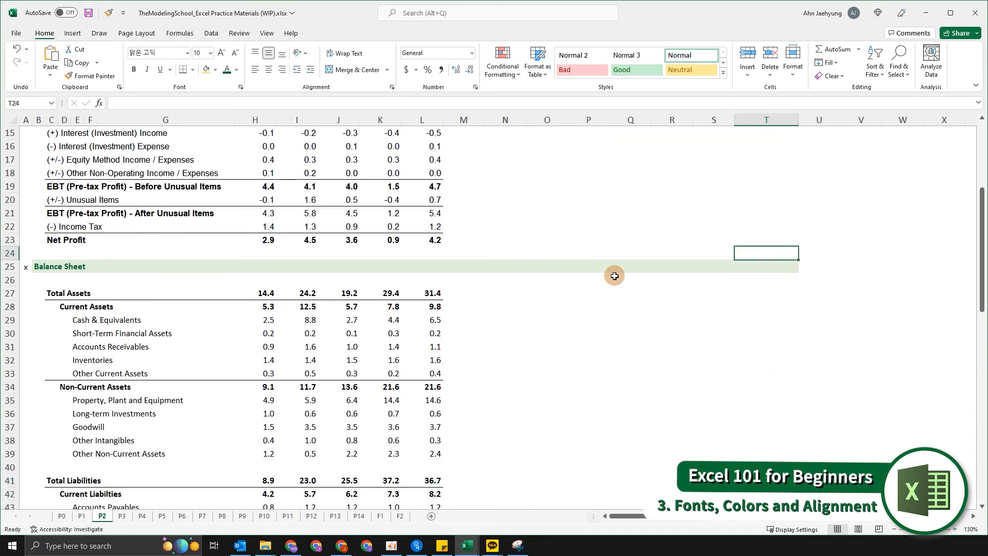
pyautogui.press('Down')
pyautogui.hotkey('ctrl', 'shift', 'Left')
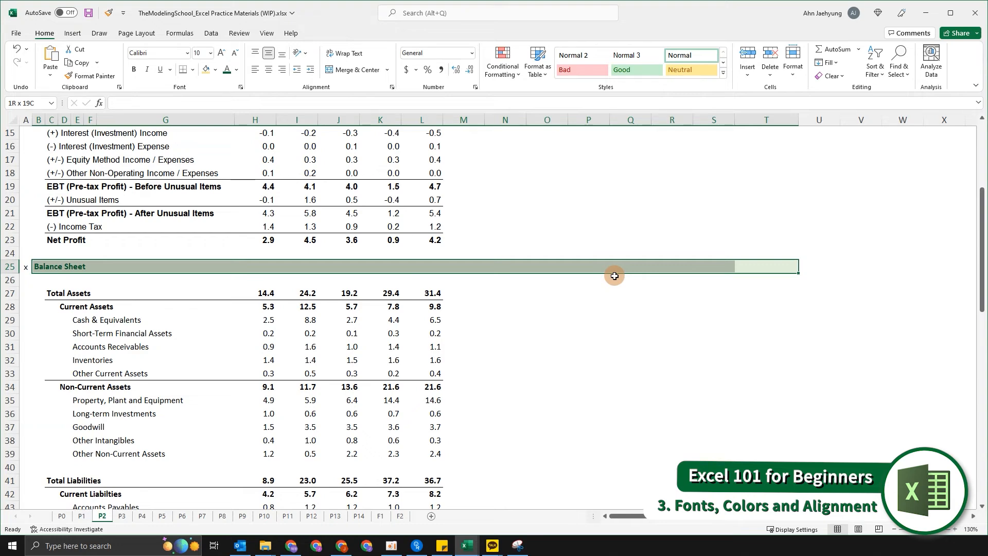
pyautogui.press('F4')
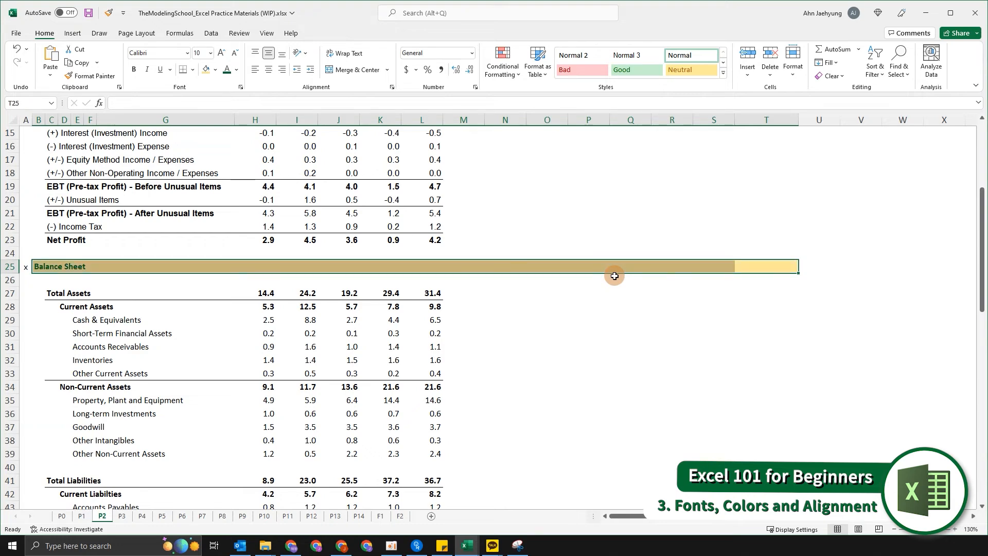
# Repeat the light gold fill on the Cash Flow Statement header row 60, columns B to T.
pyautogui.scroll(-1, 615, 276)
pyautogui.click(634, 249)
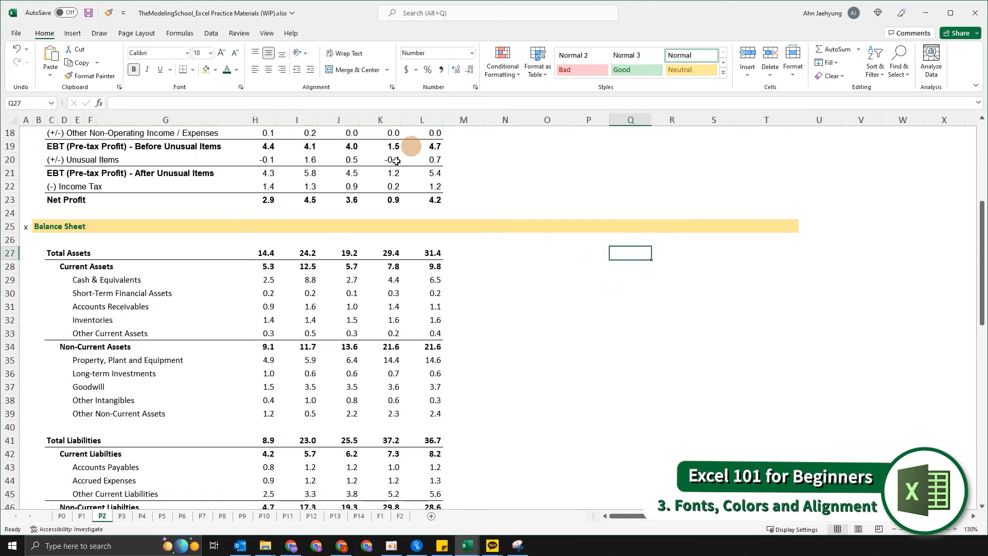
pyautogui.scroll(-2, 443, 268)
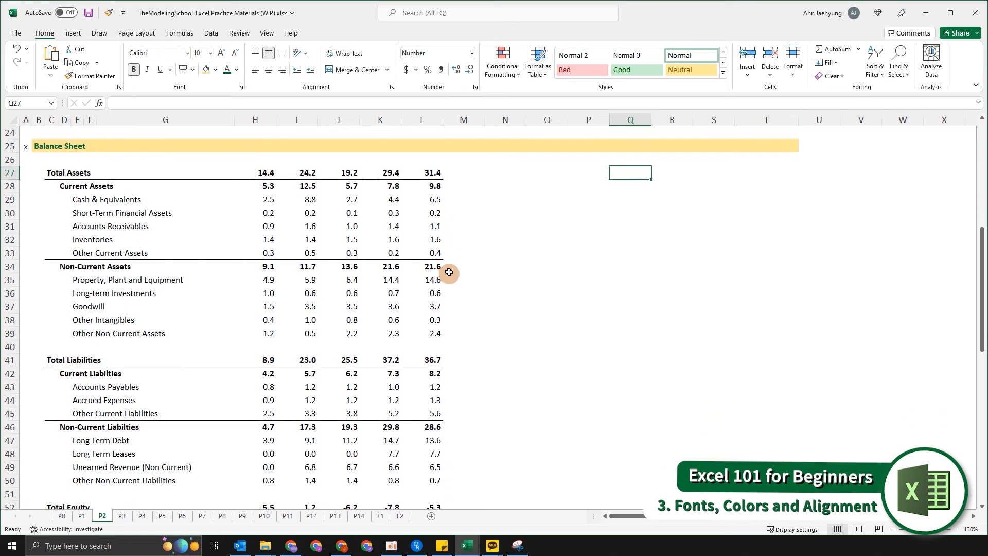
pyautogui.scroll(-4, 449, 273)
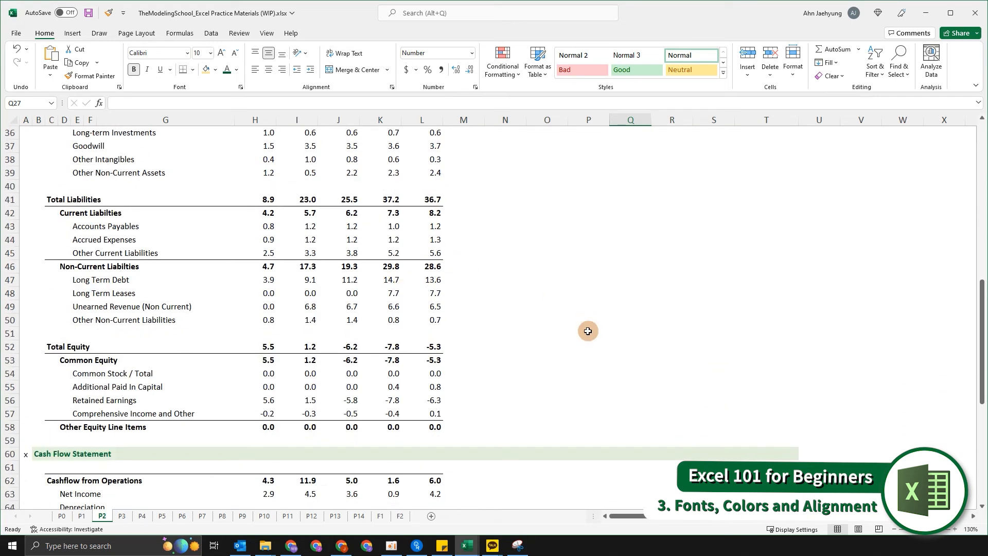
pyautogui.scroll(-7, 587, 331)
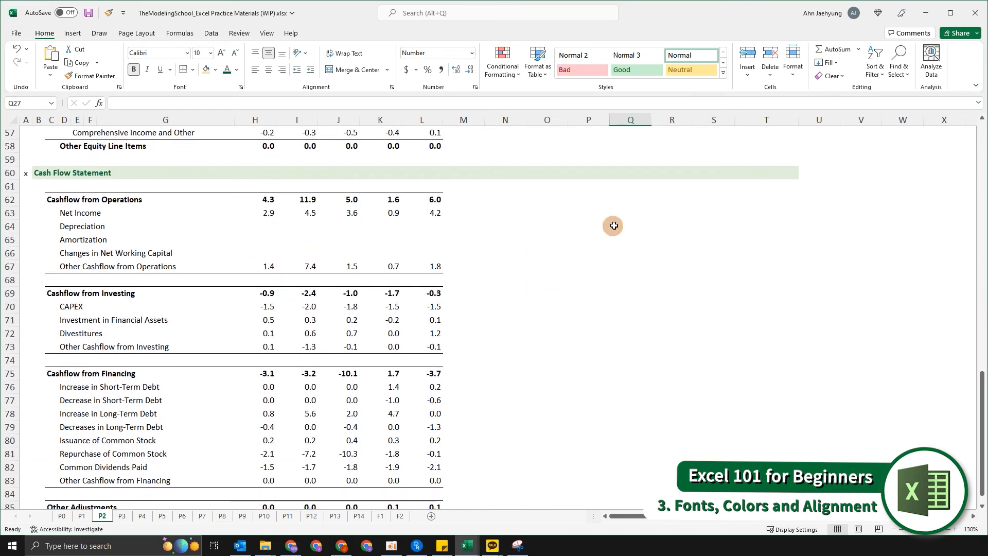
pyautogui.click(757, 184)
pyautogui.press('Up')
pyautogui.hotkey('ctrl', 'shift', 'Left')
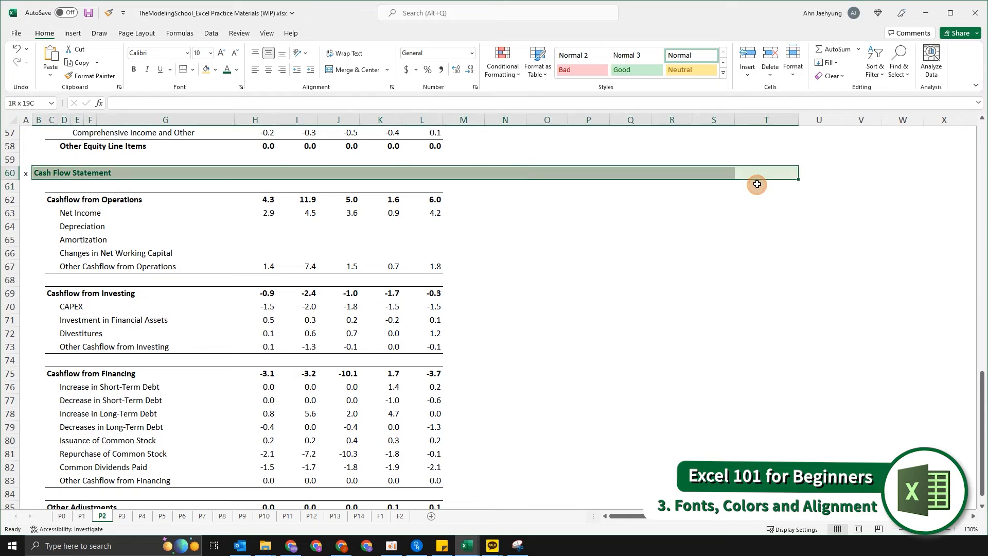
pyautogui.press('F4')
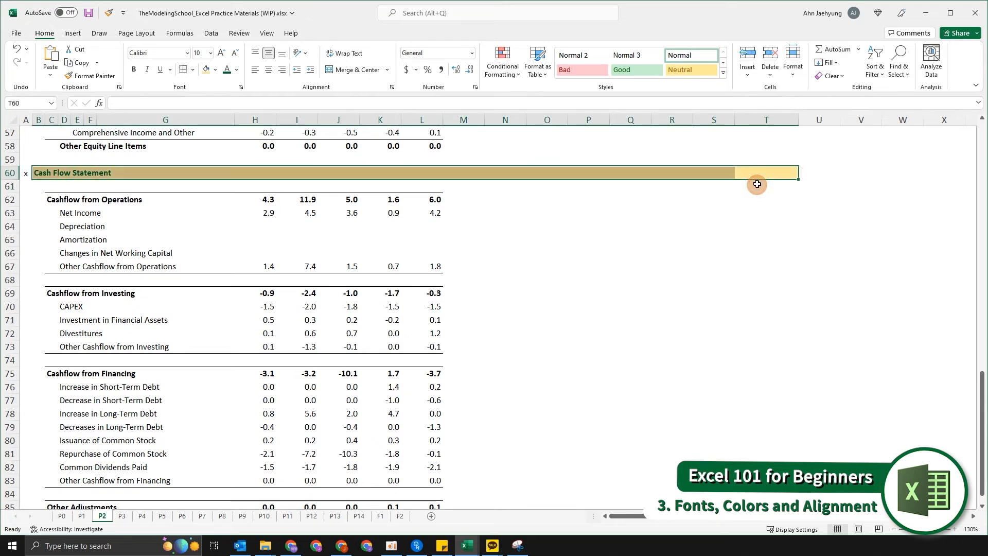
# Change the font colour of the Income Statement header row, columns B to T, to blue.
pyautogui.scroll(18, 758, 185)
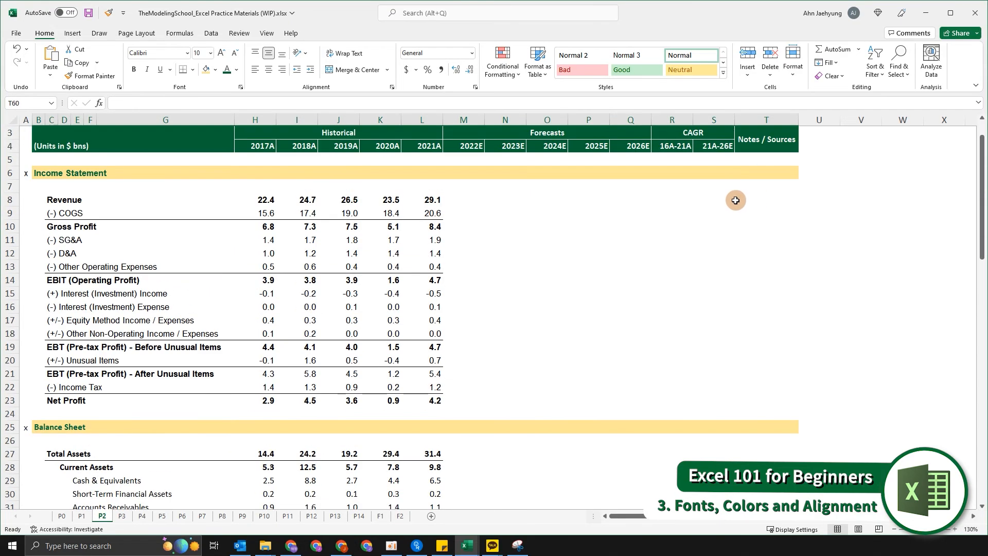
pyautogui.scroll(1, 736, 201)
pyautogui.click(736, 201)
pyautogui.press('Down')
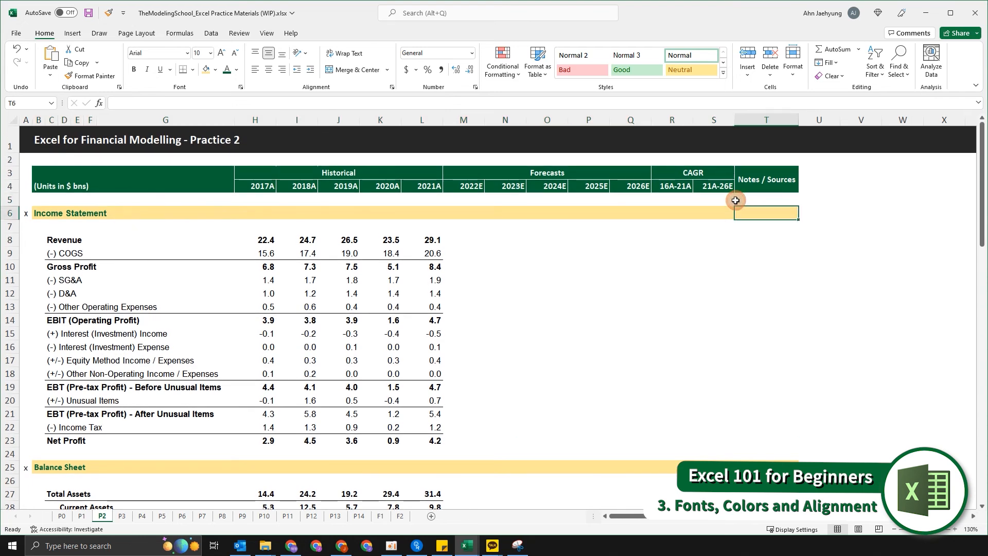
pyautogui.hotkey('ctrl', 'shift', 'Left')
pyautogui.press('f')
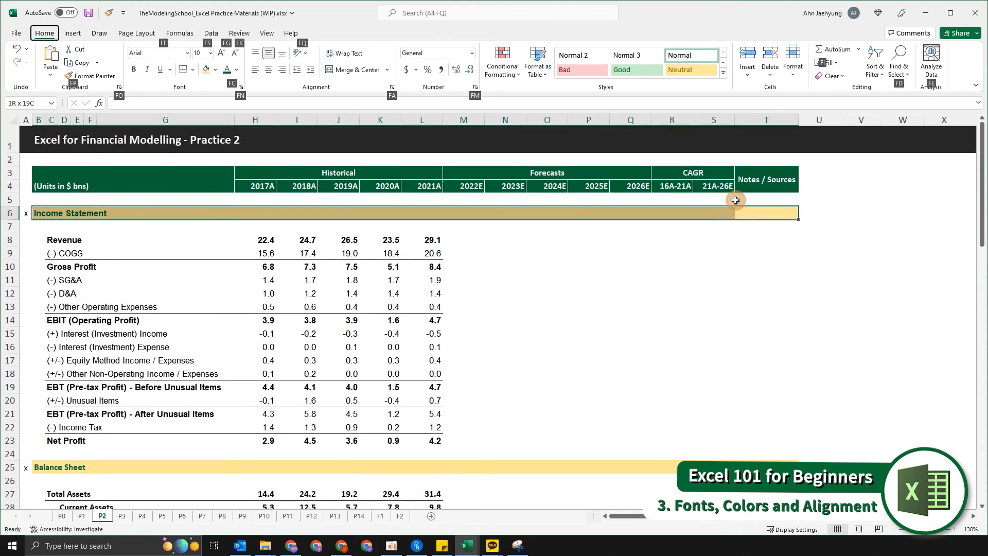
pyautogui.press('c')
pyautogui.press('Down')
pyautogui.press('Down')
pyautogui.press('Down')
pyautogui.press('Down')
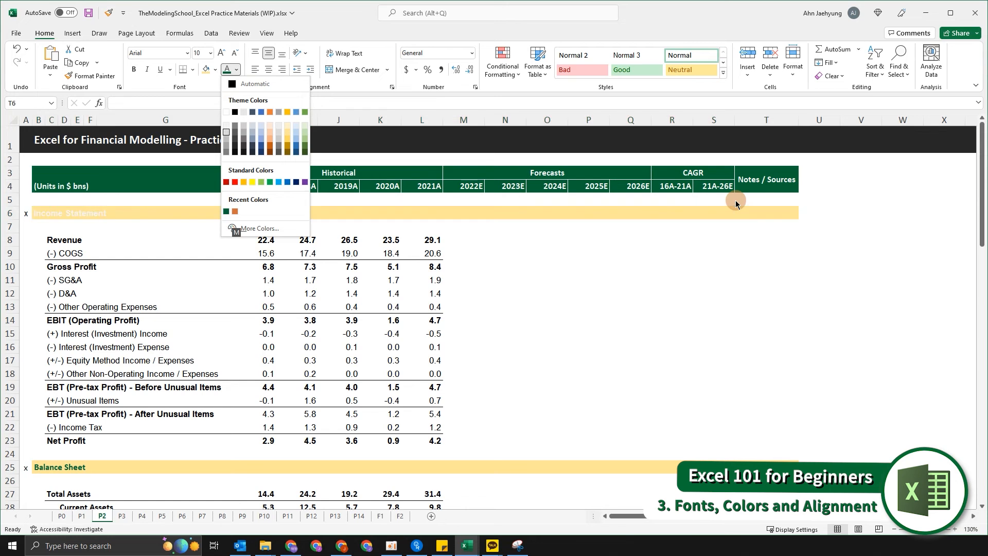
pyautogui.press('Left')
pyautogui.press('Left')
pyautogui.press('Down')
pyautogui.press('Return')
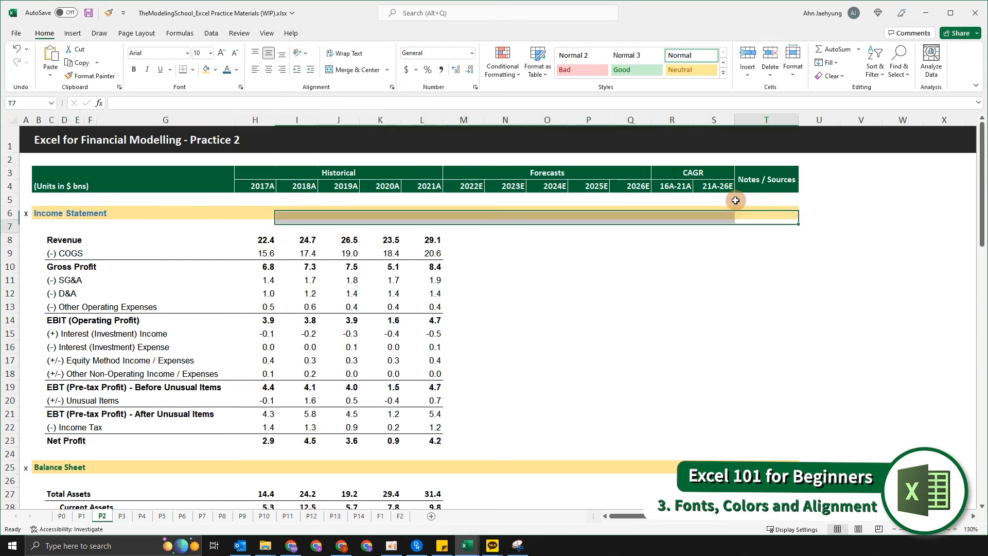
# Repeat the blue font colour on the Balance Sheet header row 25.
pyautogui.press('Down')
pyautogui.press('Down')
pyautogui.press('Down')
pyautogui.press('Down')
pyautogui.scroll(-4, 735, 200)
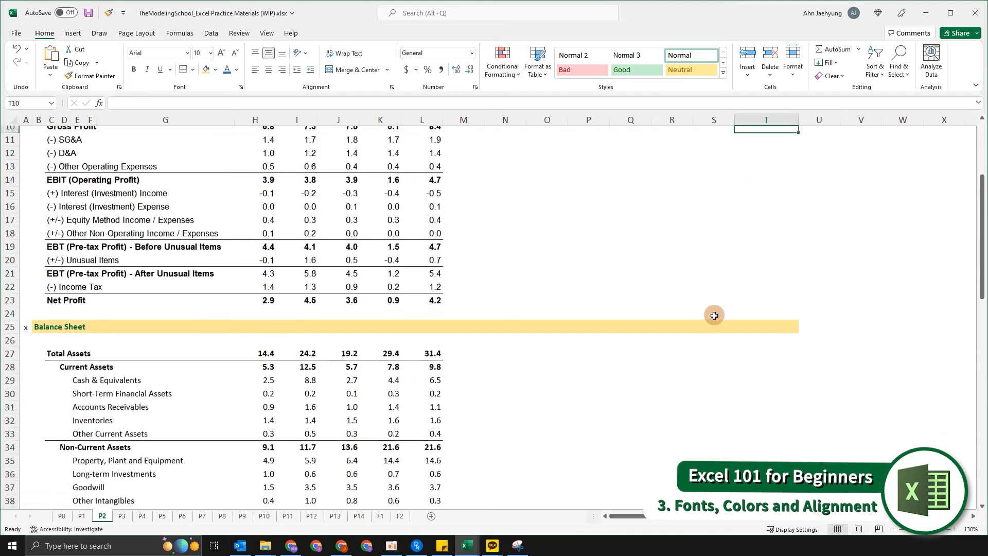
pyautogui.click(739, 307)
pyautogui.hotkey('ctrl', 'shift', 'Left')
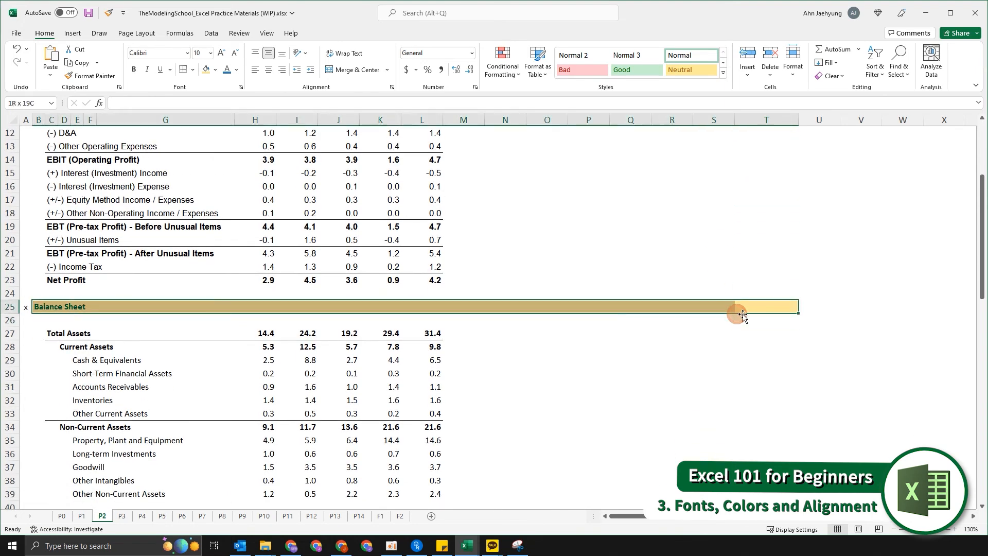
pyautogui.press('F4')
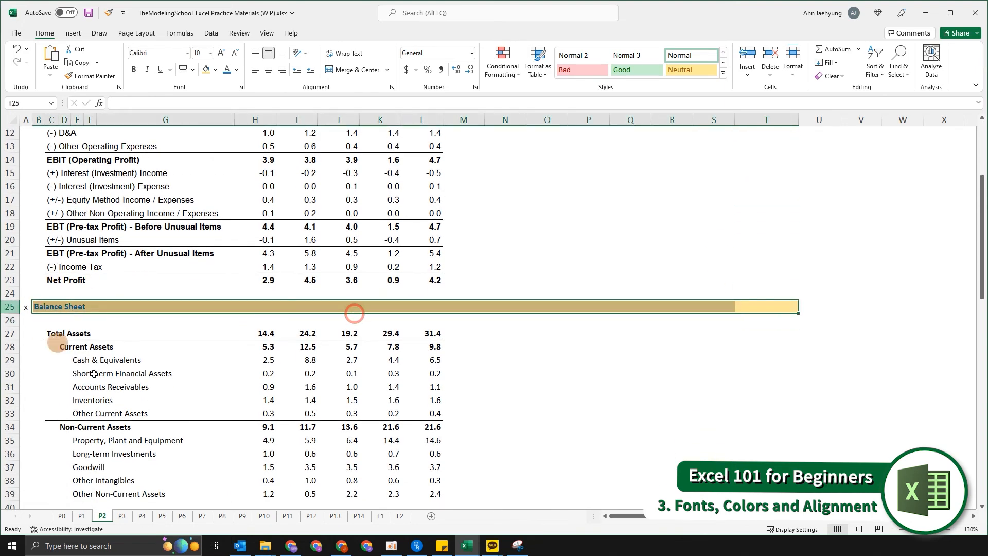
# Repeat the blue font colour on the Cash Flow Statement header row 60.
pyautogui.click(124, 399)
pyautogui.scroll(-11, 780, 417)
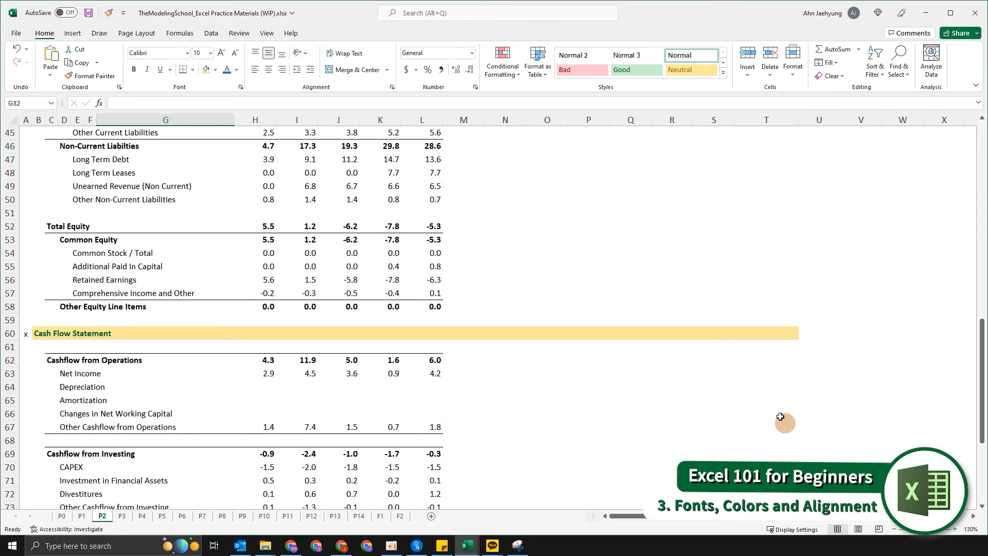
pyautogui.click(772, 360)
pyautogui.press('Up')
pyautogui.press('Up')
pyautogui.hotkey('ctrl', 'shift', 'Left')
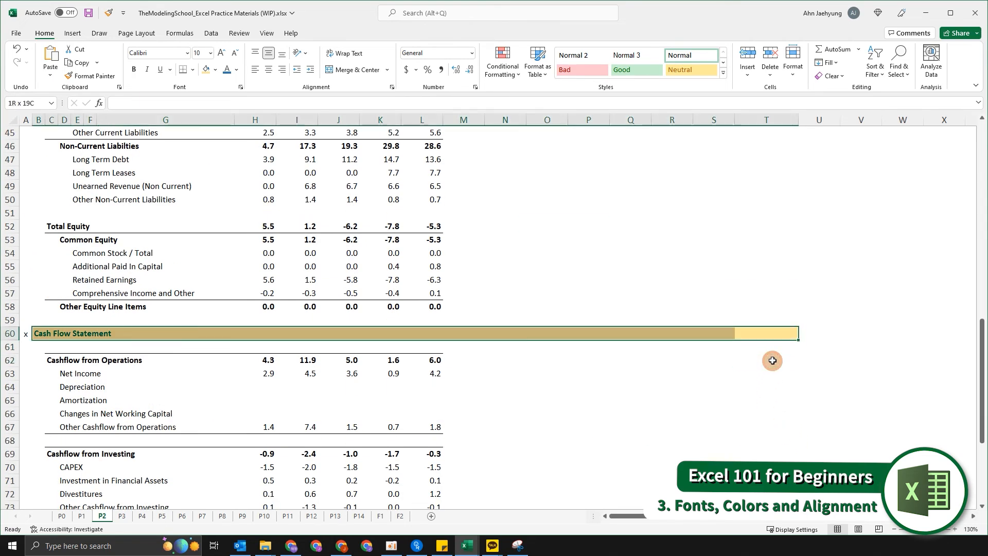
pyautogui.press('F4')
pyautogui.scroll(14, 718, 330)
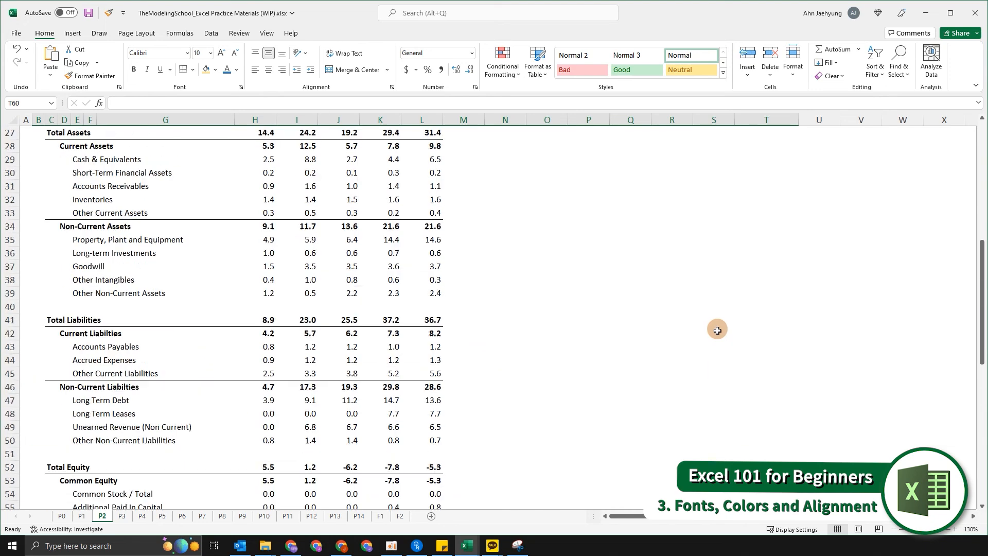
pyautogui.hotkey('ctrl', 'Home')
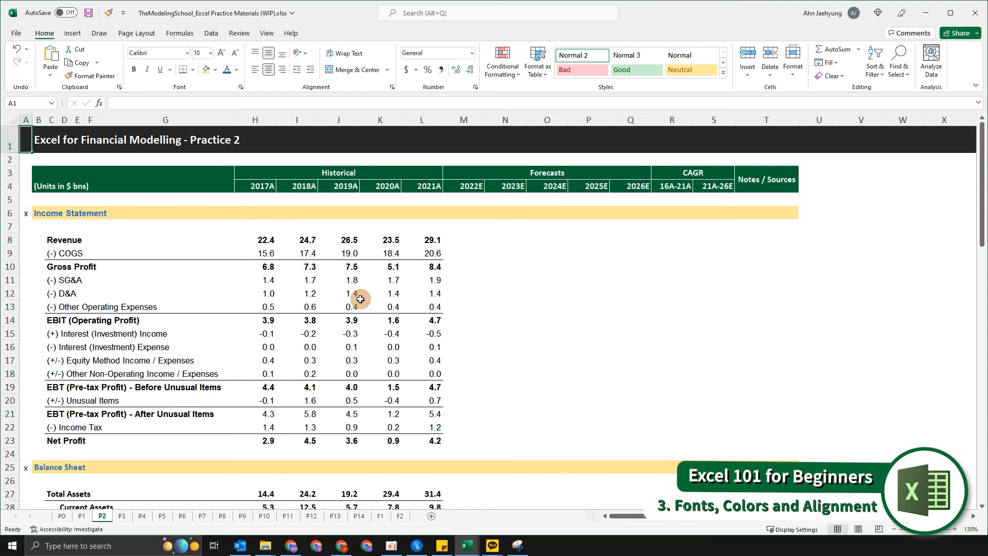
pyautogui.scroll(-1, 361, 299)
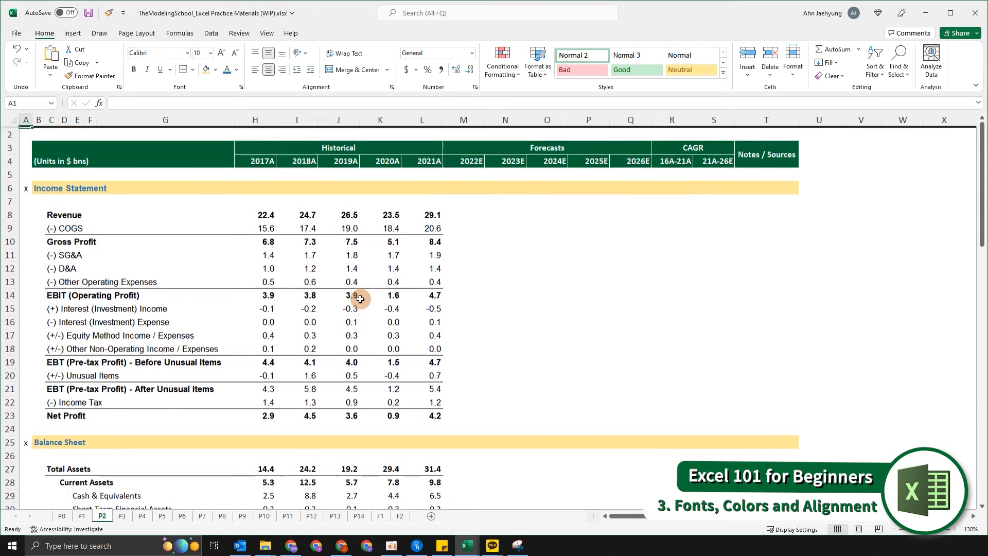
# Fill cell K12, the 2020A D&A value, with the light gold colour.
pyautogui.scroll(1, 361, 299)
pyautogui.click(361, 298)
pyautogui.hotkey('alt', 'h')
pyautogui.press('h')
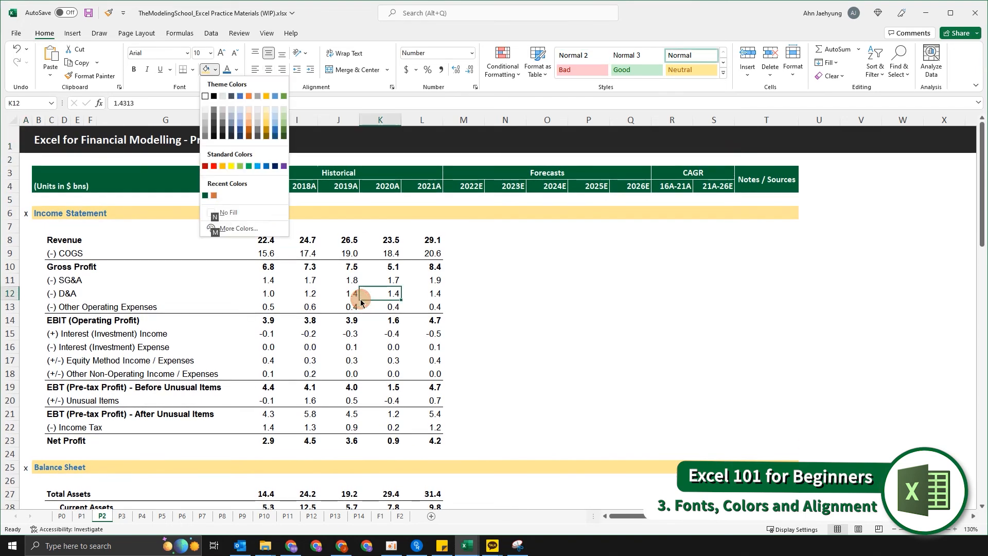
pyautogui.press('Up')
pyautogui.press('Left')
pyautogui.press('Left')
pyautogui.press('Left')
pyautogui.press('Return')
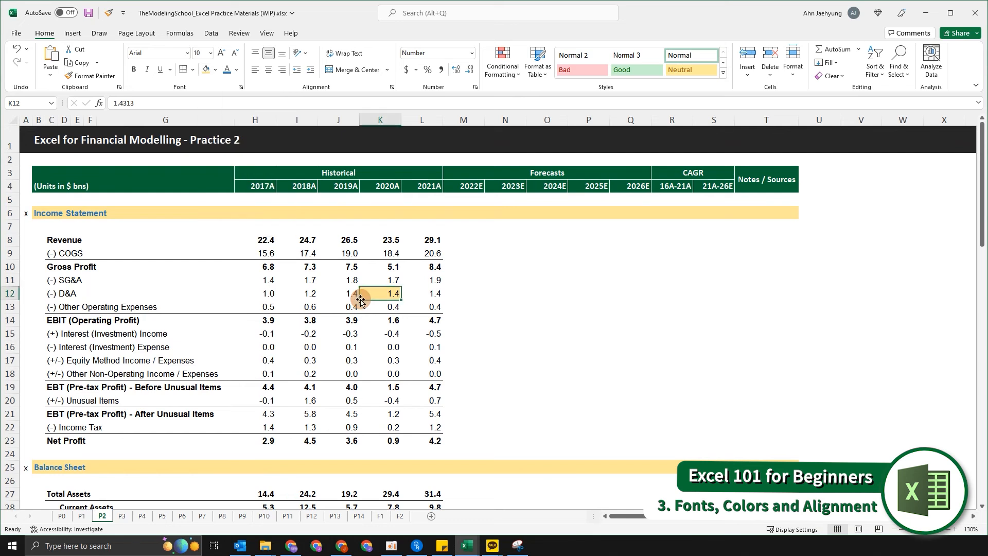
# Set the font colour of cell I12, the 2018A D&A value, to red.
pyautogui.click(321, 294)
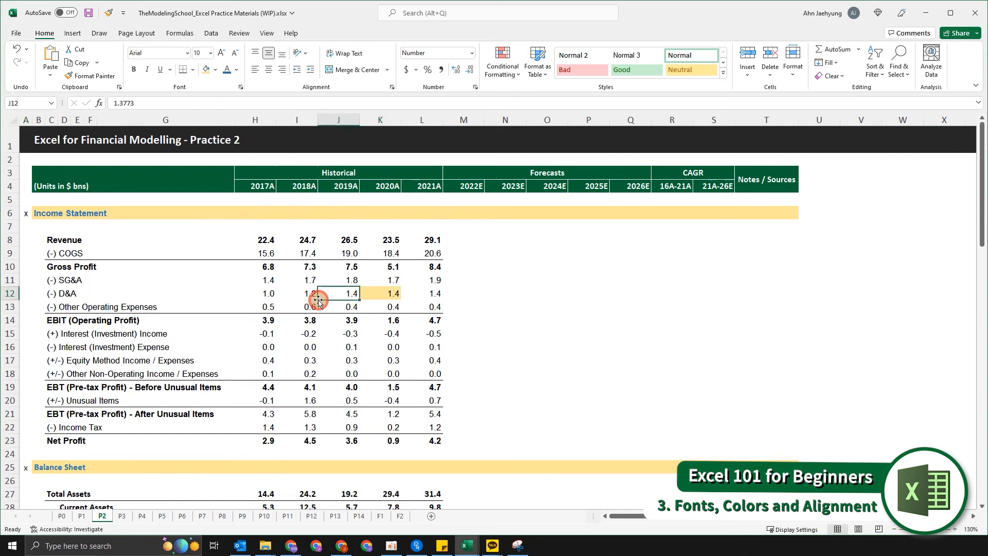
pyautogui.click(318, 301)
pyautogui.press('alt')
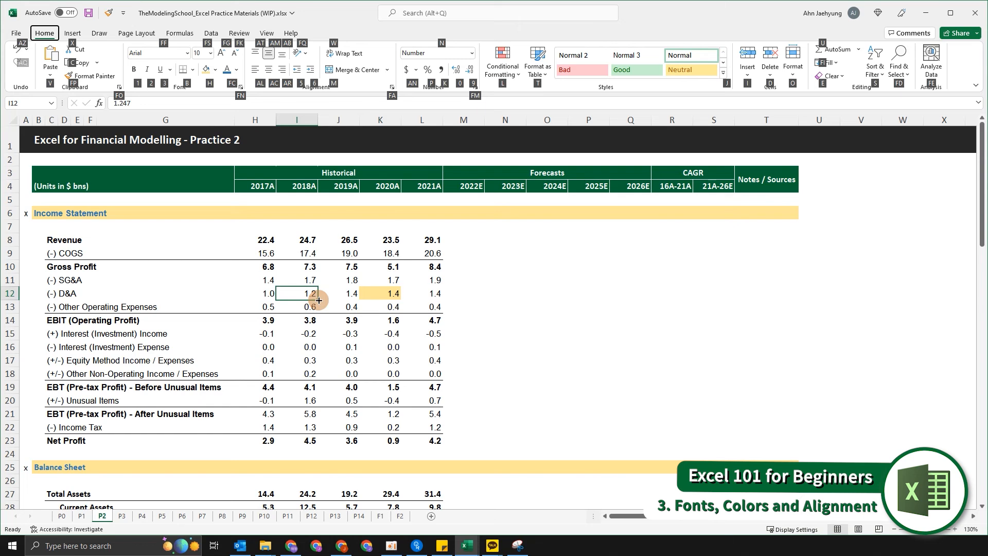
pyautogui.press('f')
pyautogui.press('c')
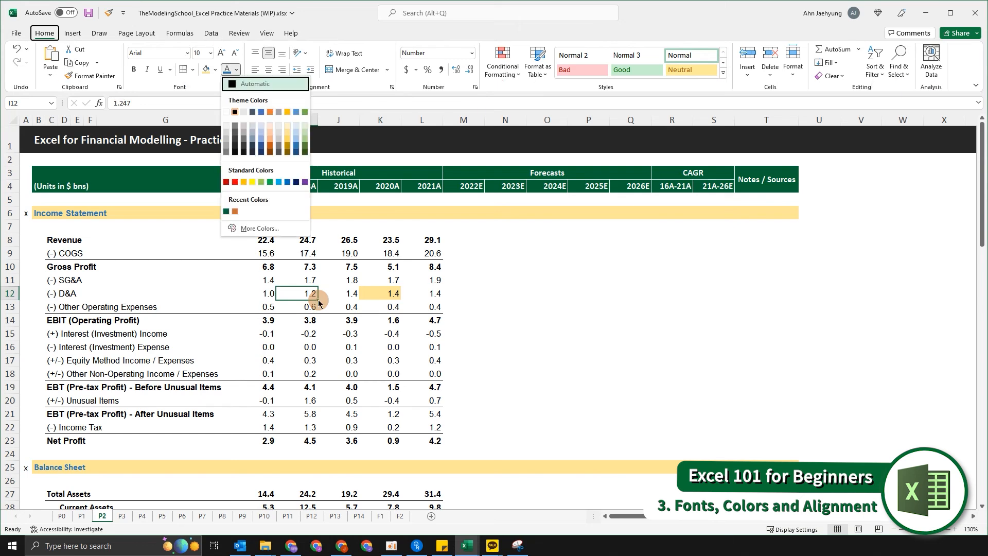
pyautogui.press('Down')
pyautogui.press('Down')
pyautogui.press('Down')
pyautogui.press('Down')
pyautogui.press('Down')
pyautogui.press('Down')
pyautogui.press('Down')
pyautogui.press('Right')
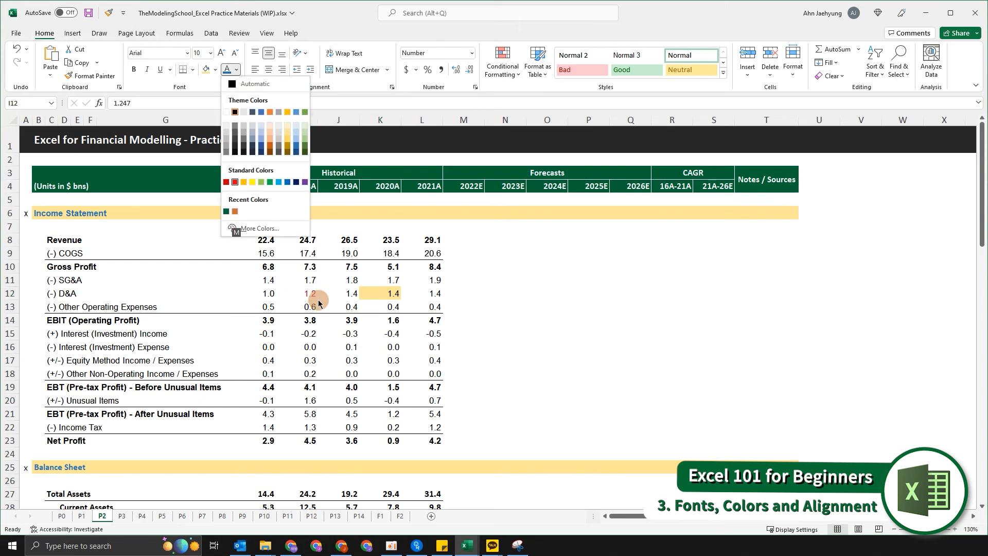
pyautogui.press('Return')
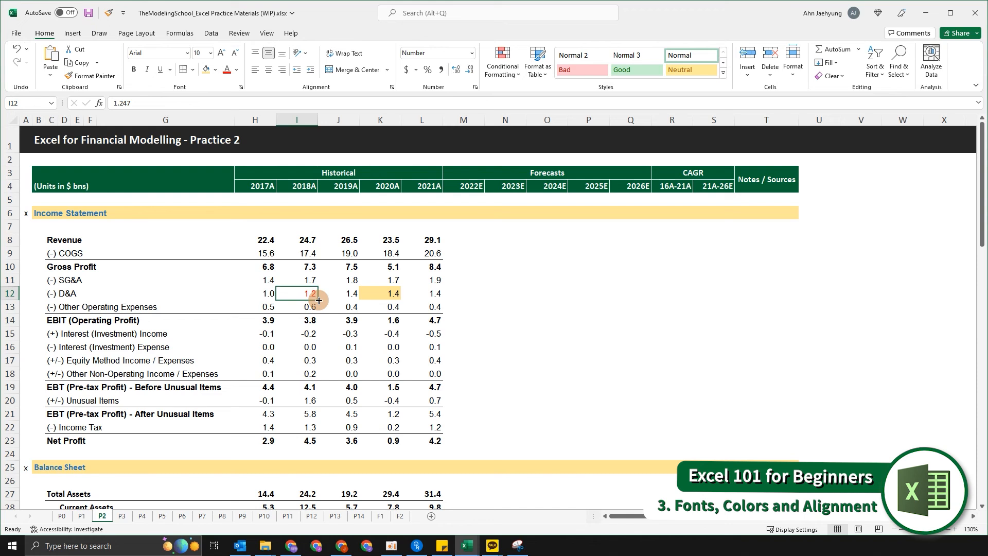
# Change the font of cell H12, the 2017A D&A value, to Calibri.
pyautogui.press('Left')
pyautogui.press('alt')
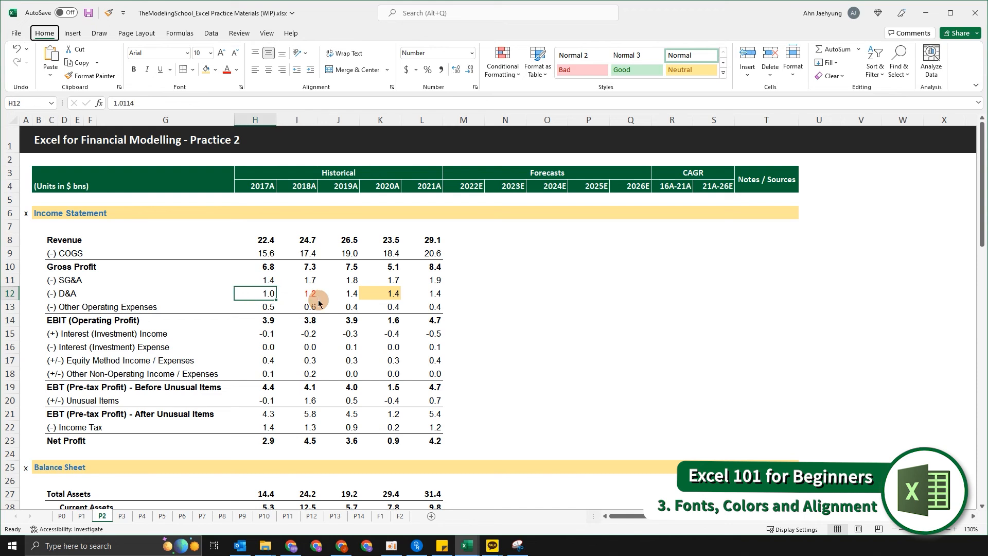
pyautogui.press('h')
pyautogui.press('f')
pyautogui.press('f')
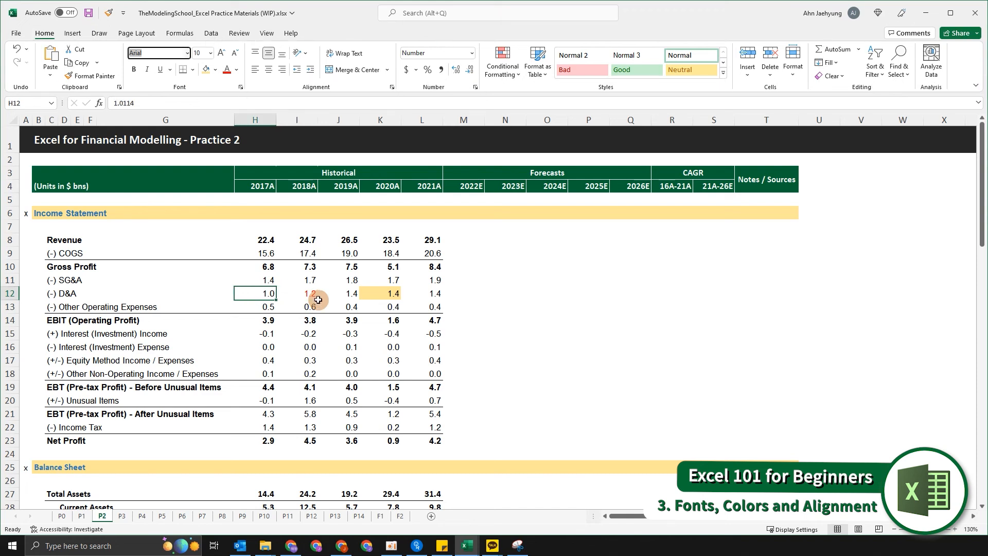
pyautogui.write('calibri')
pyautogui.press('Return')
# Try left and centre alignment on the Income Statement figures H8:L23, finishing with right alignment.
pyautogui.press('Up')
pyautogui.press('Up')
pyautogui.press('Up')
pyautogui.press('Up')
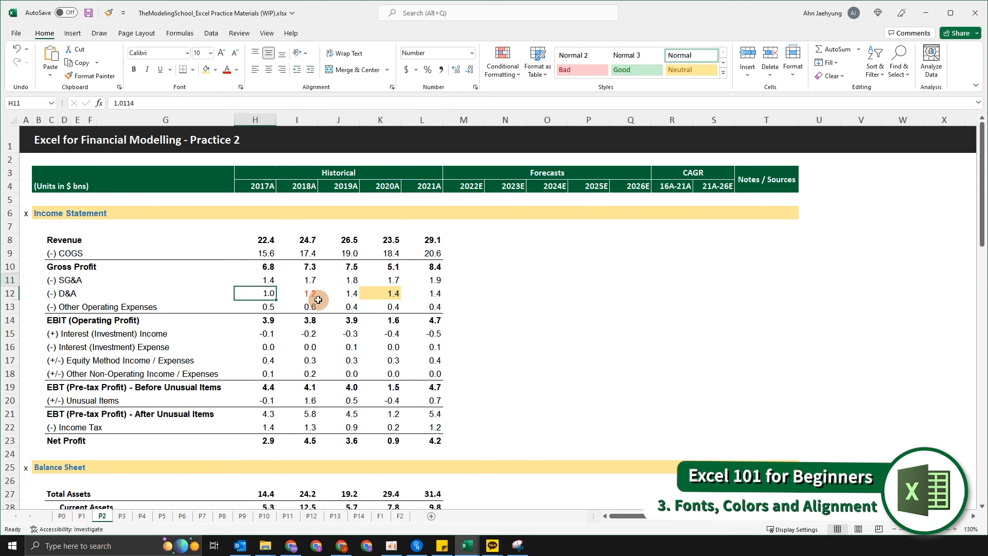
pyautogui.hotkey('ctrl', 'shift', 'Down')
pyautogui.hotkey('ctrl', 'shift', 'Right')
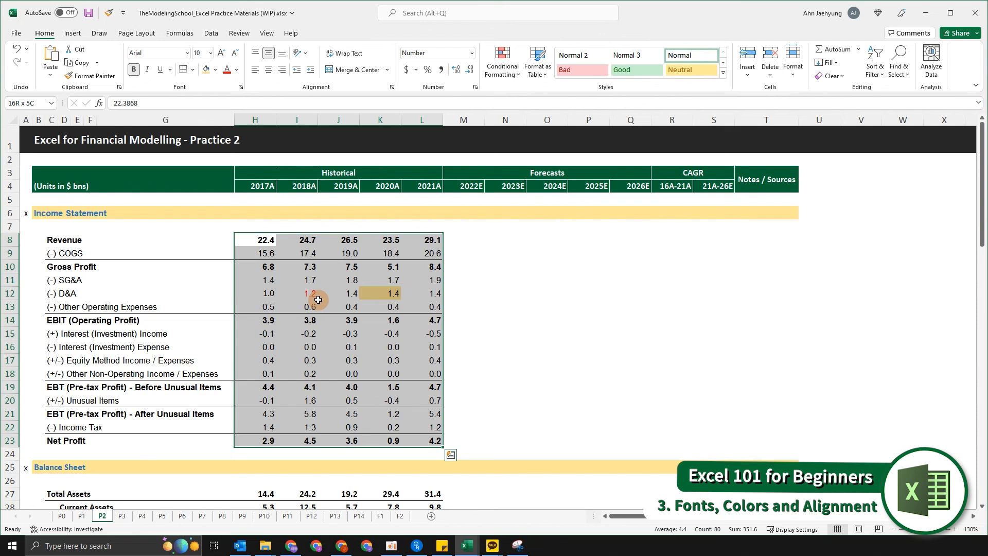
pyautogui.hotkey('alt', 'h')
pyautogui.press('a')
pyautogui.press('l')
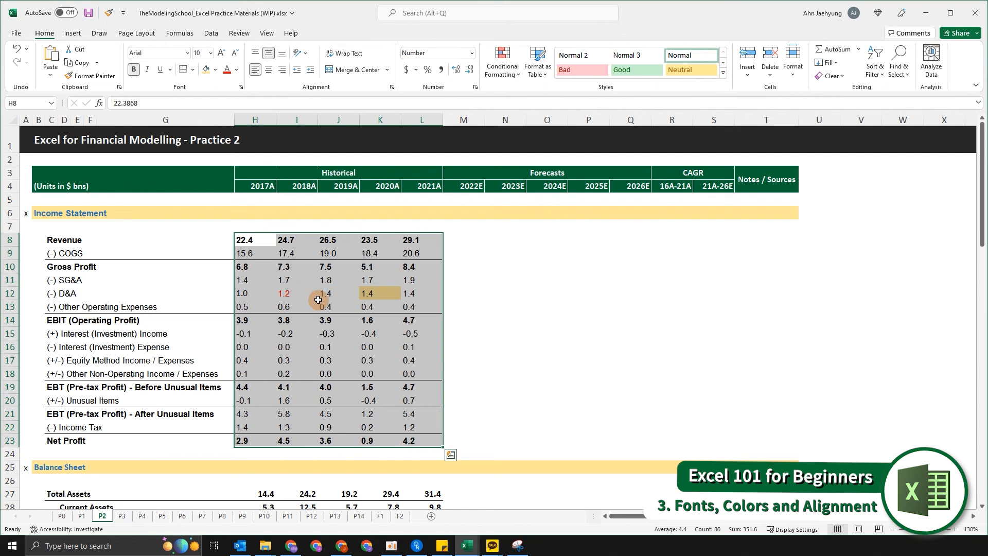
pyautogui.press('alt')
pyautogui.press('h')
pyautogui.press('a')
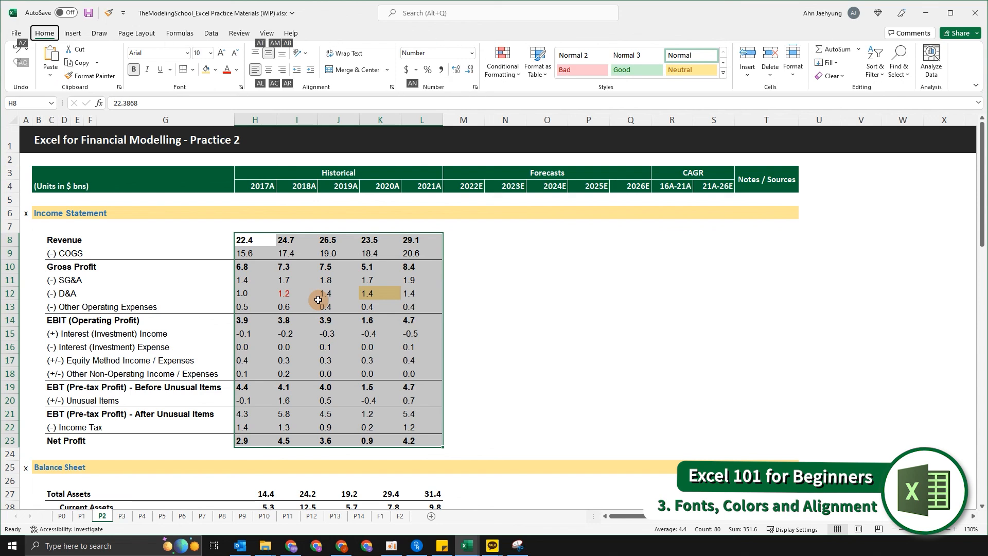
pyautogui.press('c')
pyautogui.press('alt')
pyautogui.press('h')
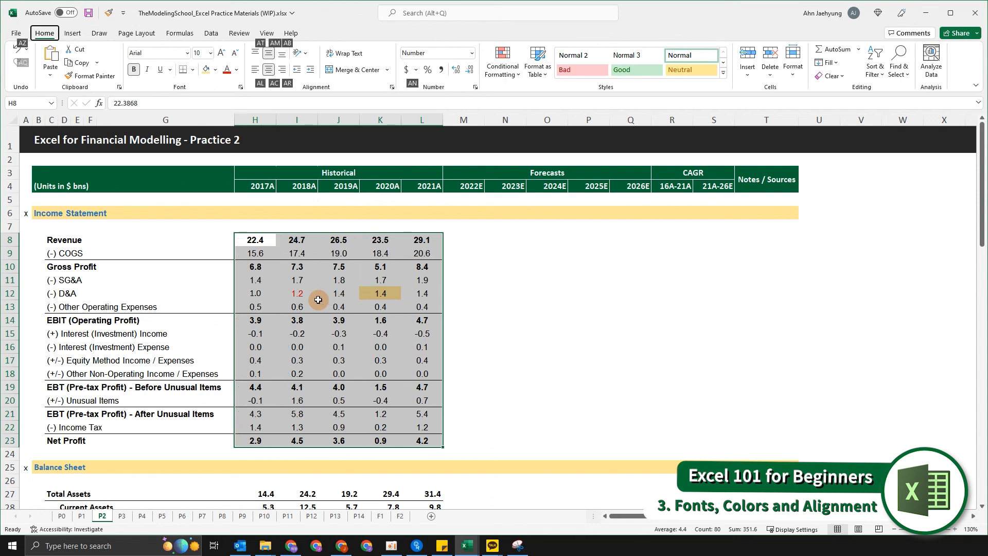
pyautogui.press('a')
pyautogui.press('r')
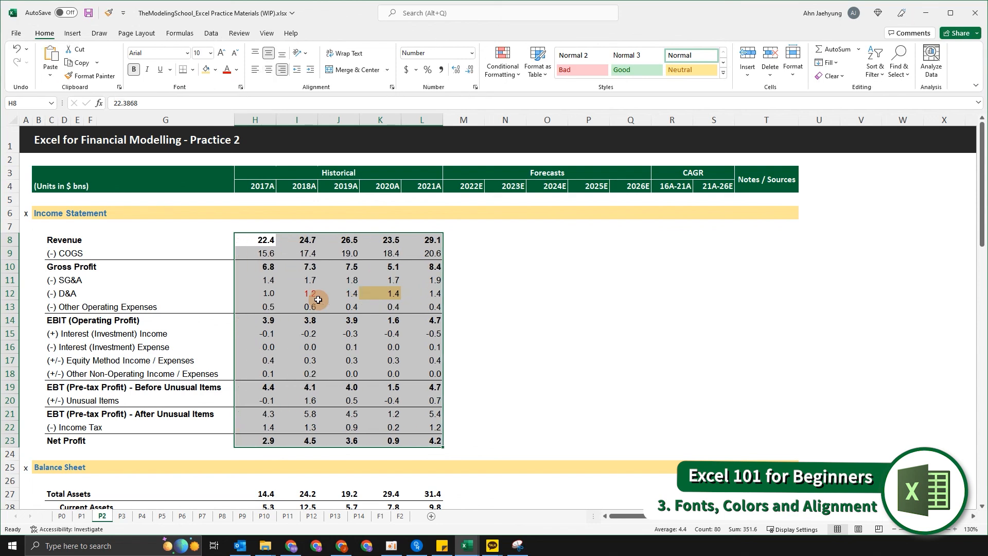
# Right-align the Income Statement line labels in column C, rows 8 to 23.
pyautogui.press('Down')
pyautogui.press('Down')
pyautogui.press('Left')
pyautogui.press('Left')
pyautogui.press('Left')
pyautogui.press('Up')
pyautogui.press('Up')
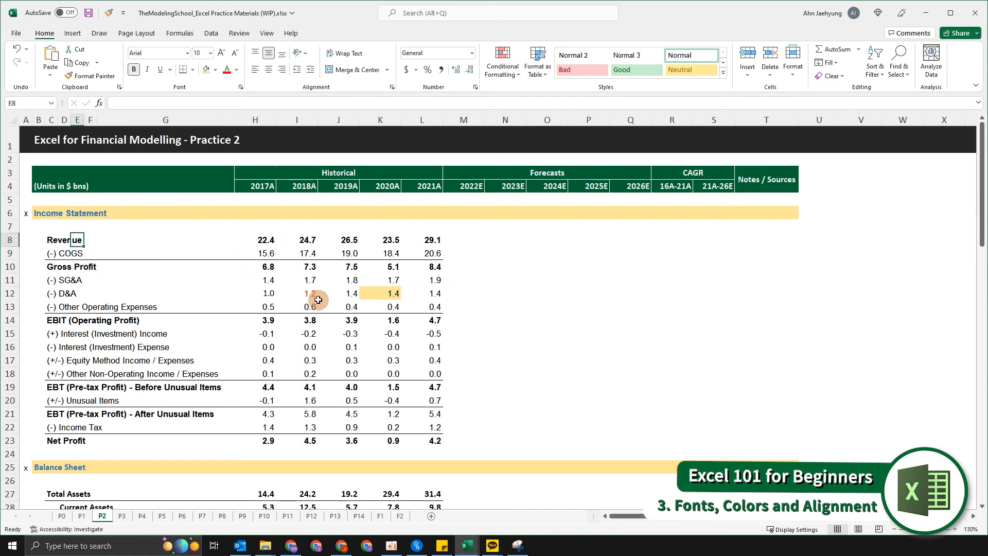
pyautogui.scroll(-4, 309, 296)
pyautogui.scroll(4, 304, 296)
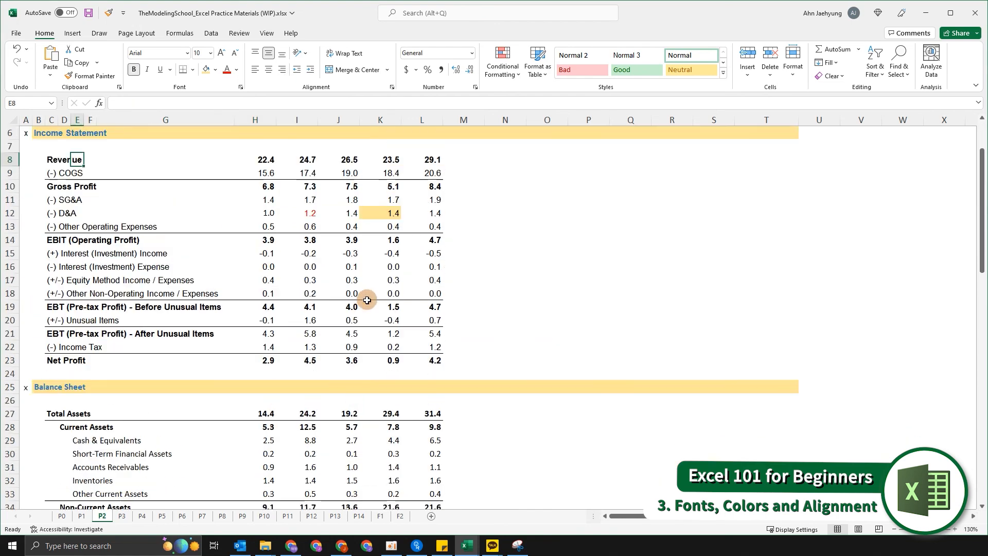
pyautogui.click(302, 244)
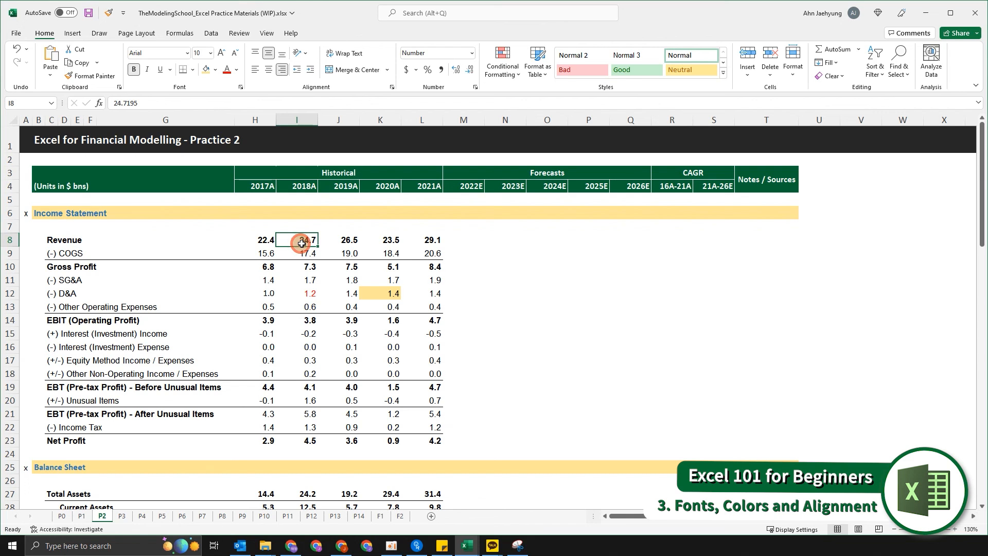
pyautogui.press('Left')
pyautogui.press('Left')
pyautogui.press('Left')
pyautogui.press('Left')
pyautogui.press('Left')
pyautogui.press('Left')
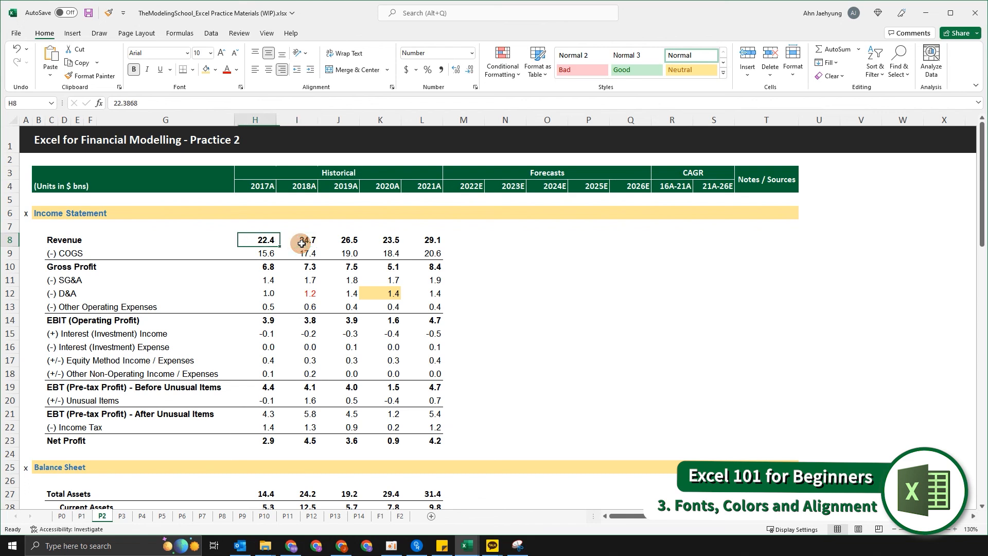
pyautogui.hotkey('ctrl', 'shift', 'Down')
pyautogui.hotkey('alt', 'h')
pyautogui.press('a')
pyautogui.press('r')
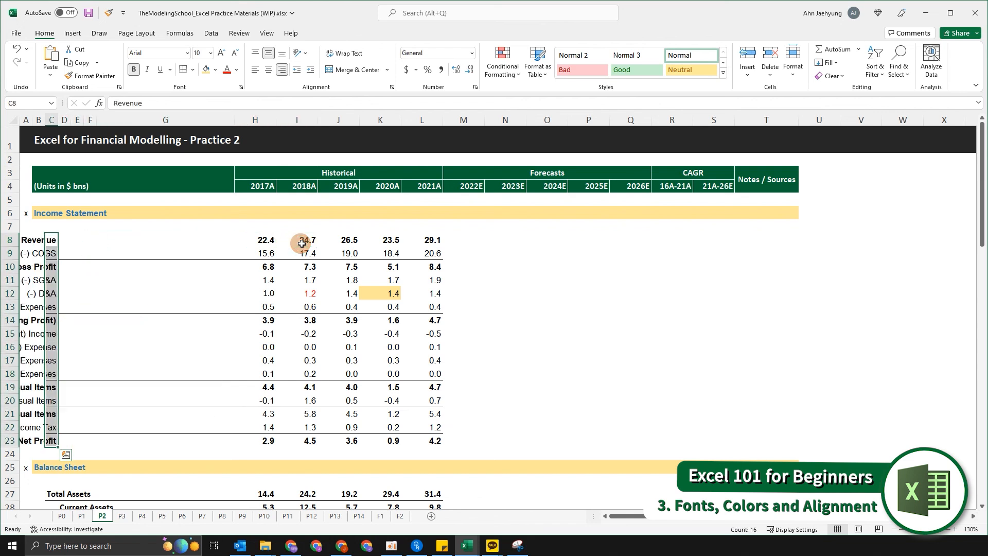